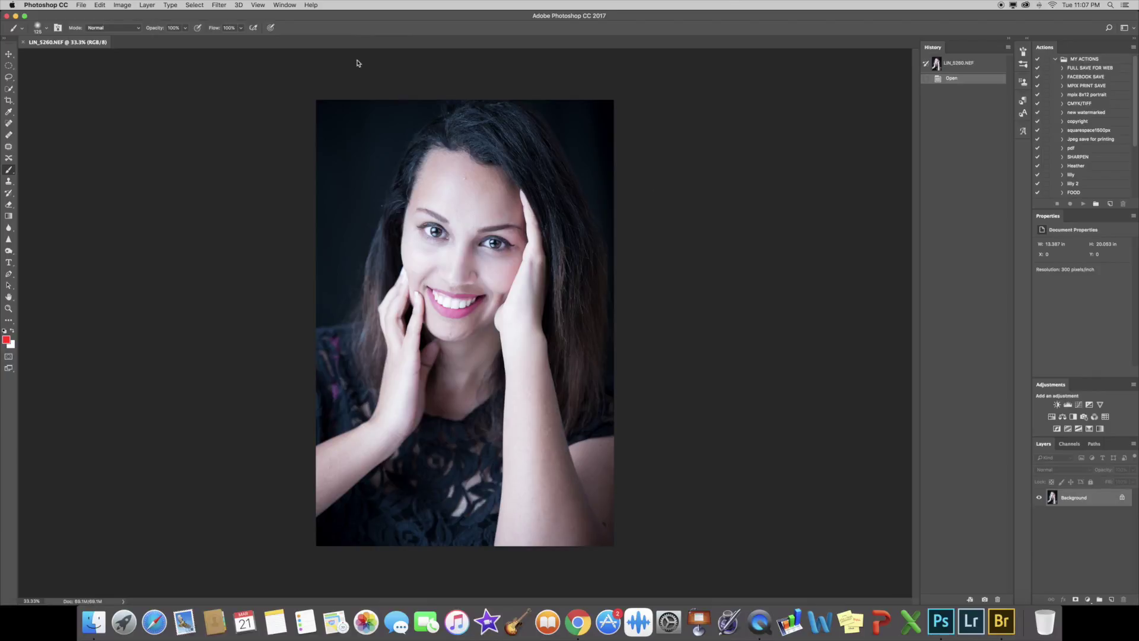
Hide the History panel and show it again
left_click(285, 5)
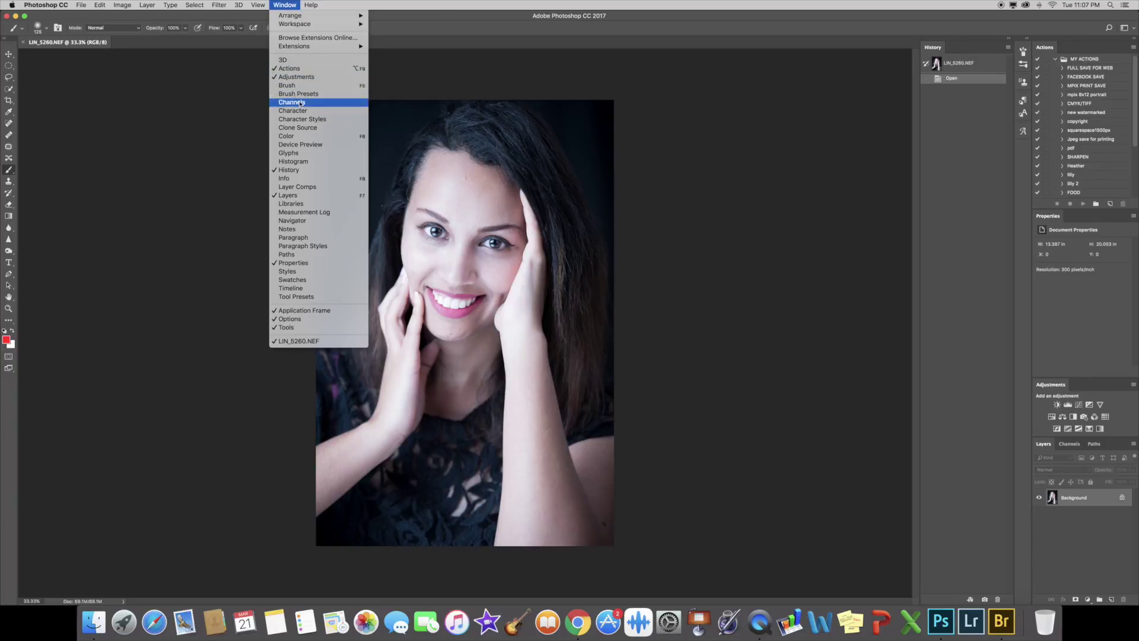
left_click(300, 171)
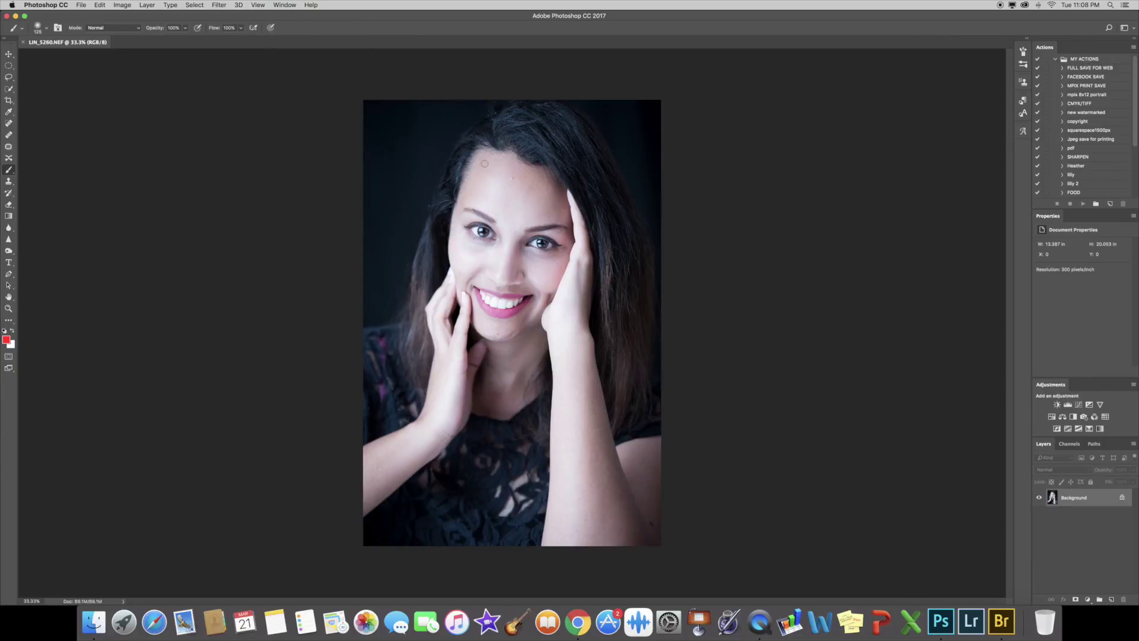
left_click(278, 4)
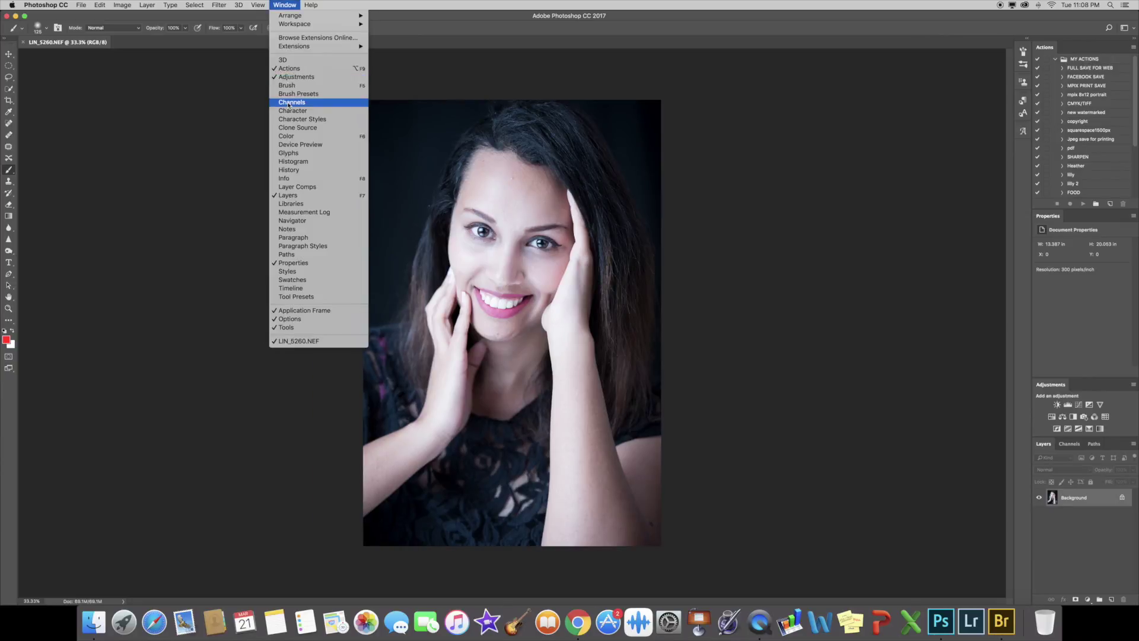
left_click(300, 171)
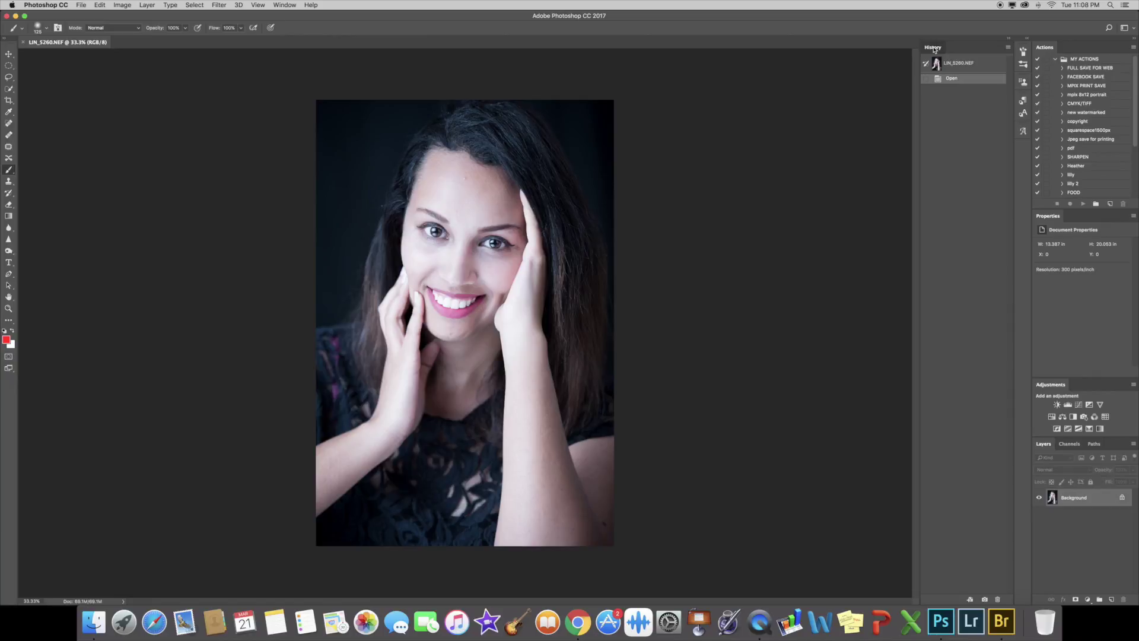
Dock the History panel beside the Tools panel and return it to its original dock near the Actions panel
left_click_drag(933, 49, 26, 68)
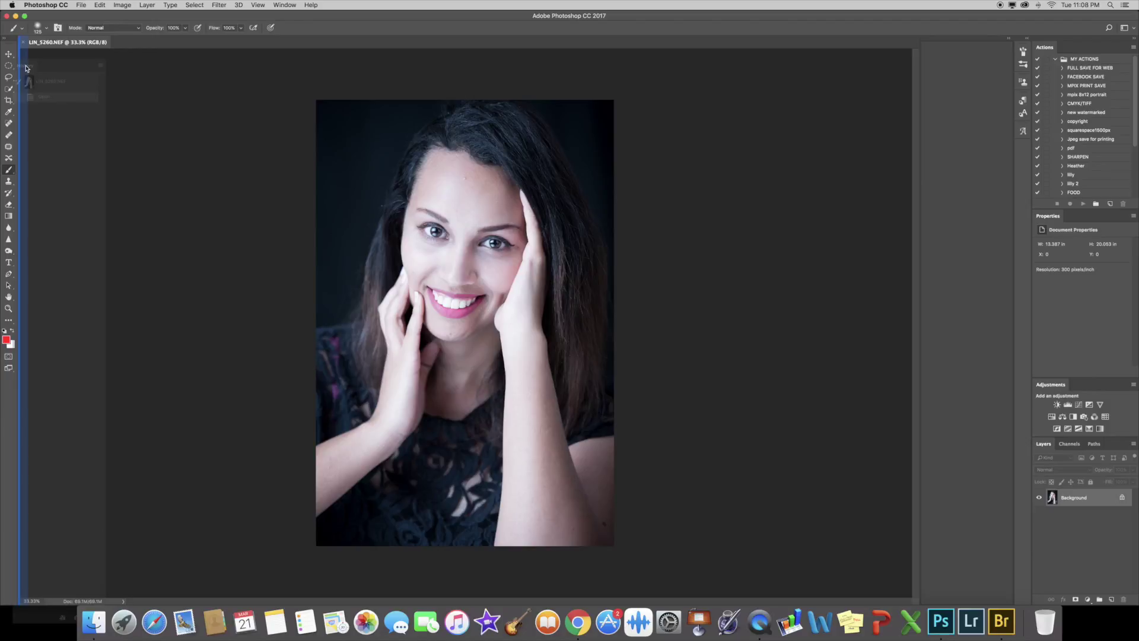
left_click_drag(26, 68, 26, 67)
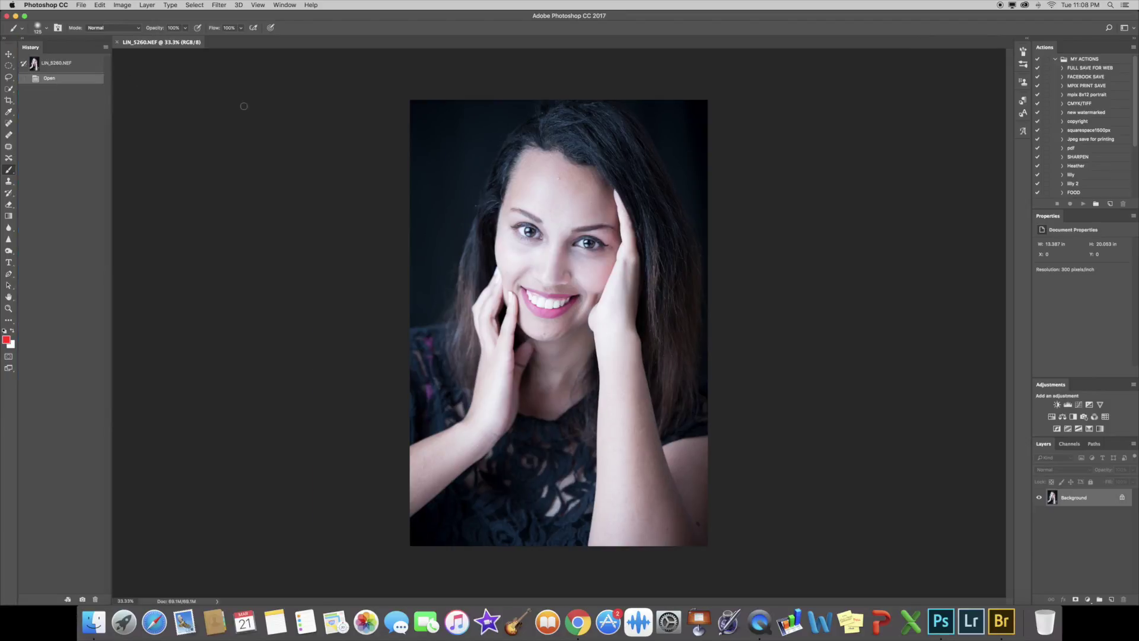
left_click_drag(53, 39, 1010, 79)
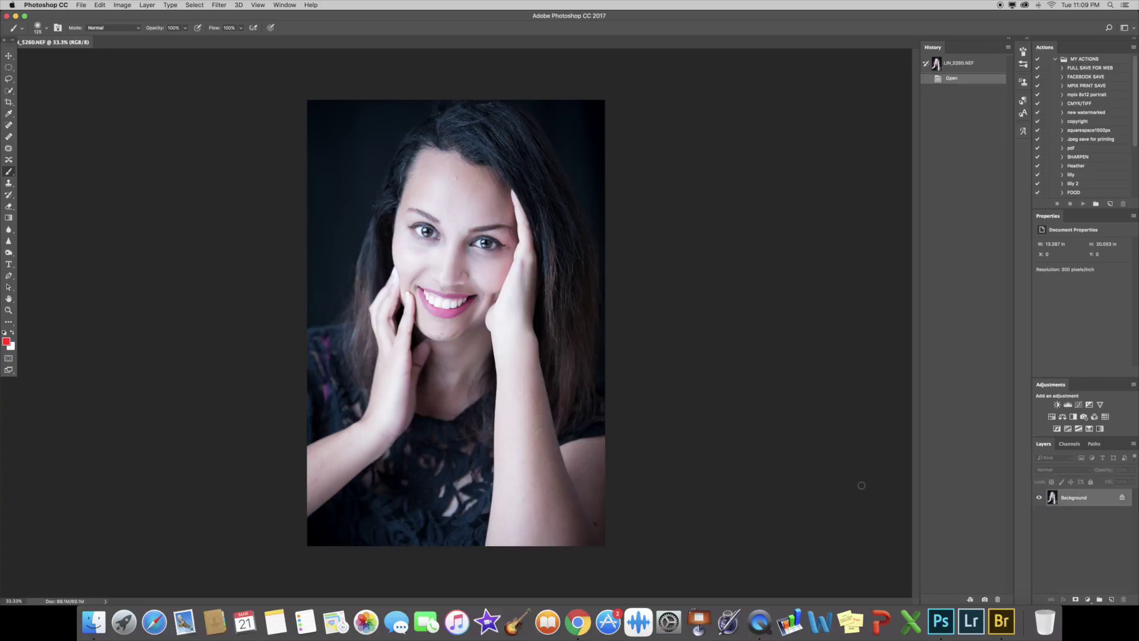
Duplicate the Background layer and undo it, then duplicate it again as Background copy and delete that copy
key("super+j")
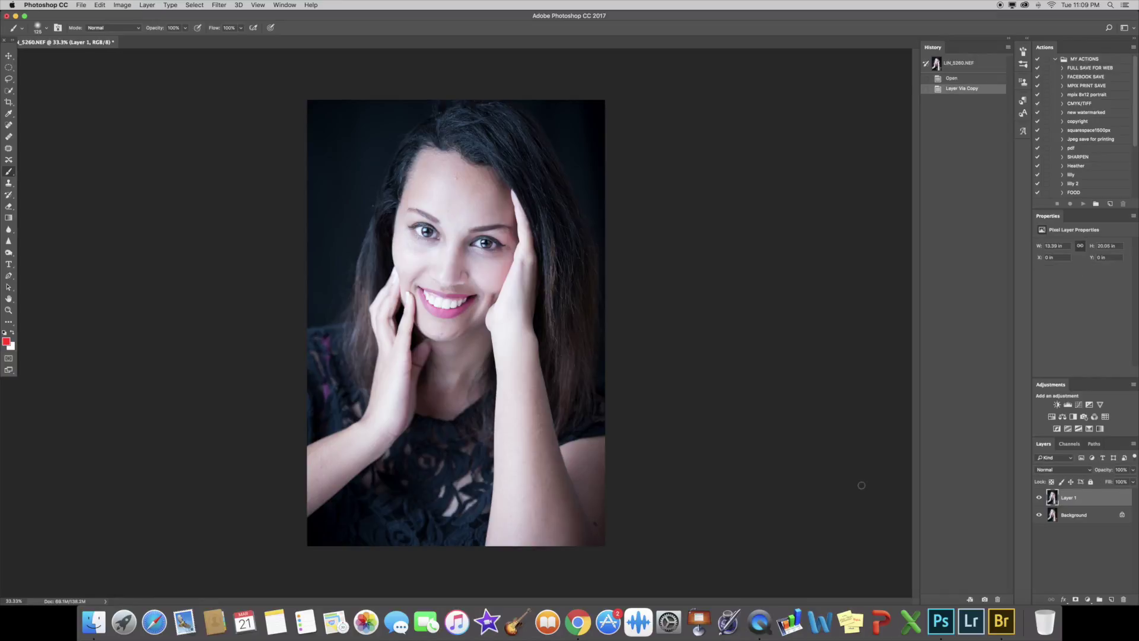
key("super+z")
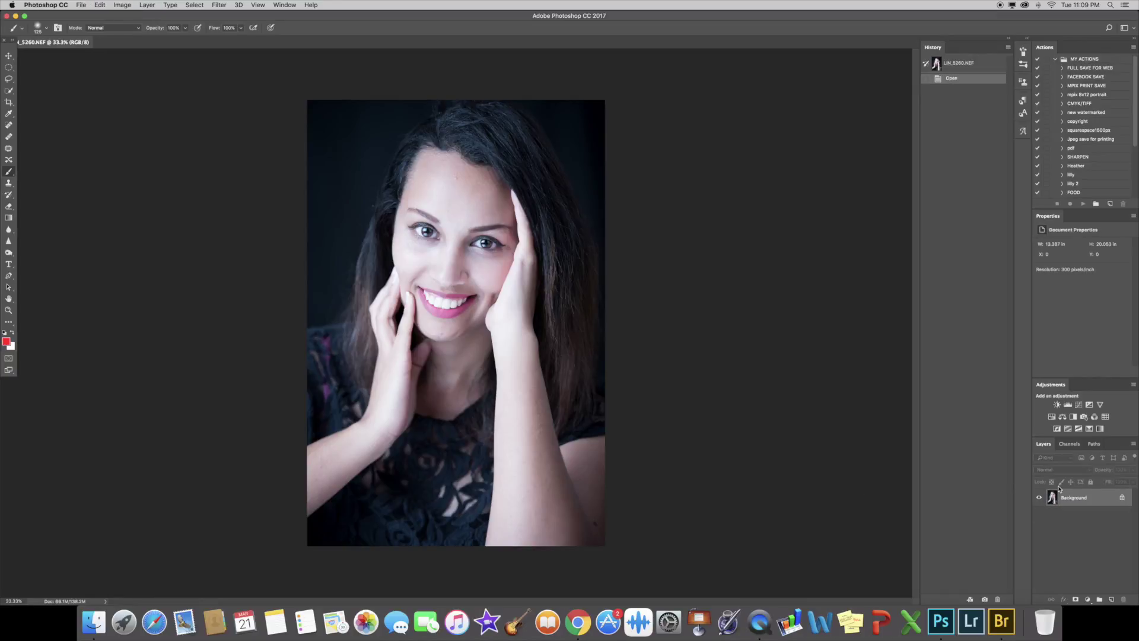
right_click(1072, 500)
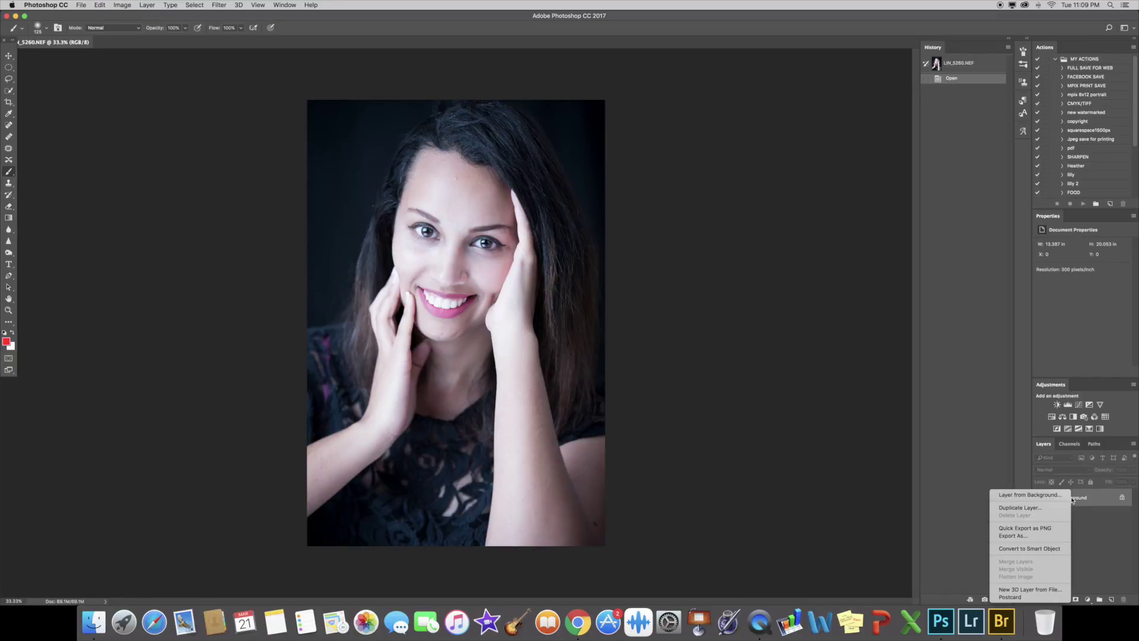
left_click(1029, 509)
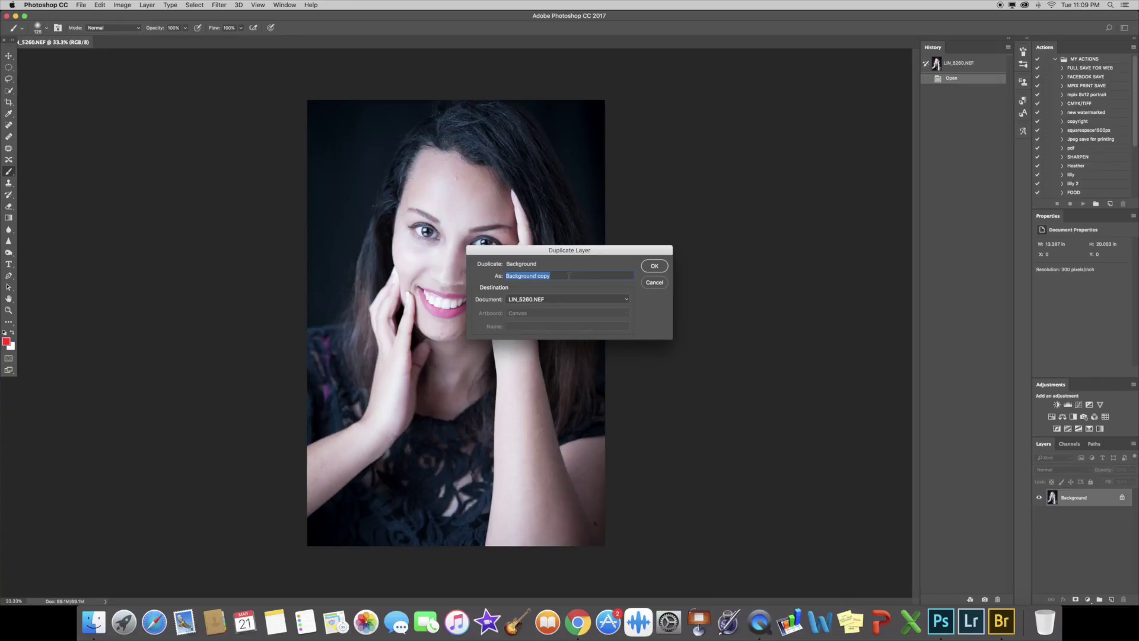
left_click(654, 266)
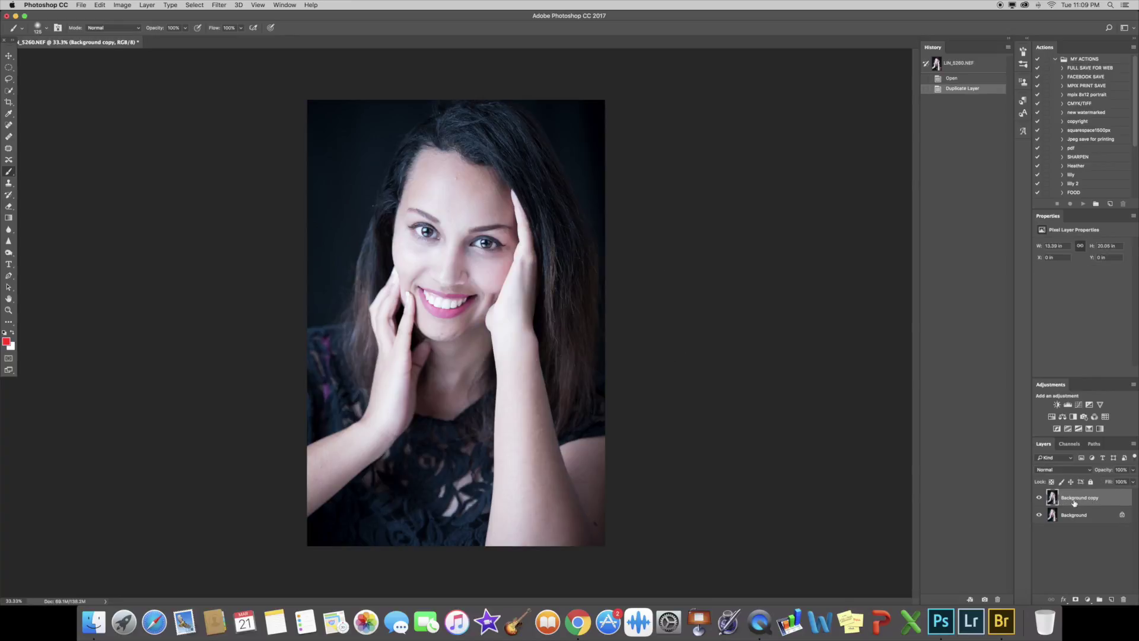
key("BackSpace")
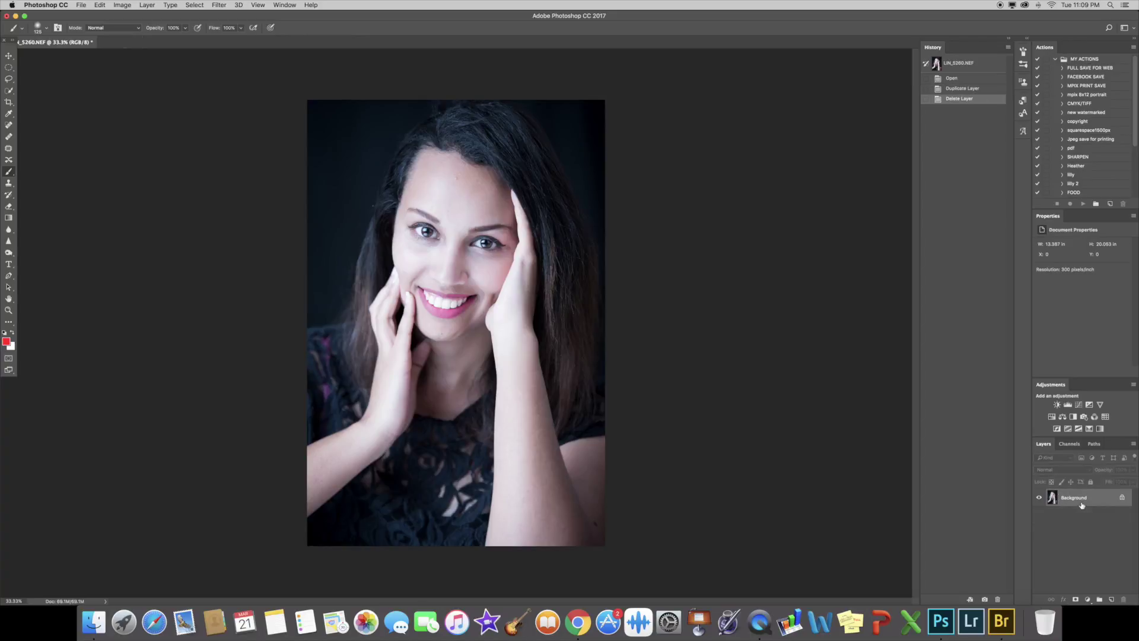
Copy the Background to a new layer and repeatedly undo and redo the copy, ending with it restored
key("super+j")
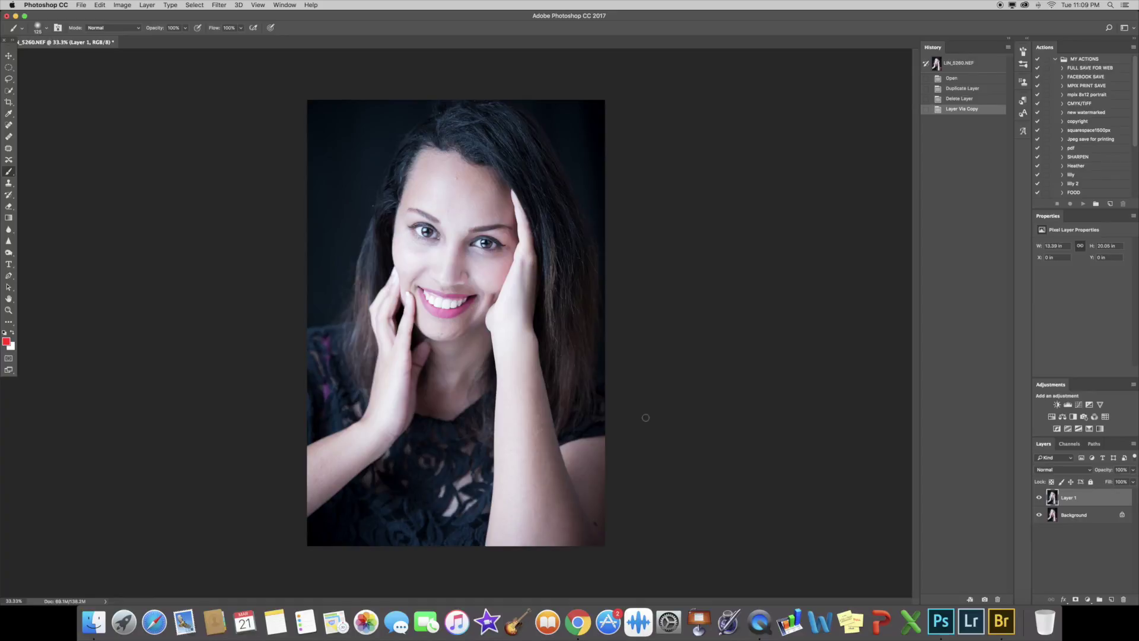
key("super+z")
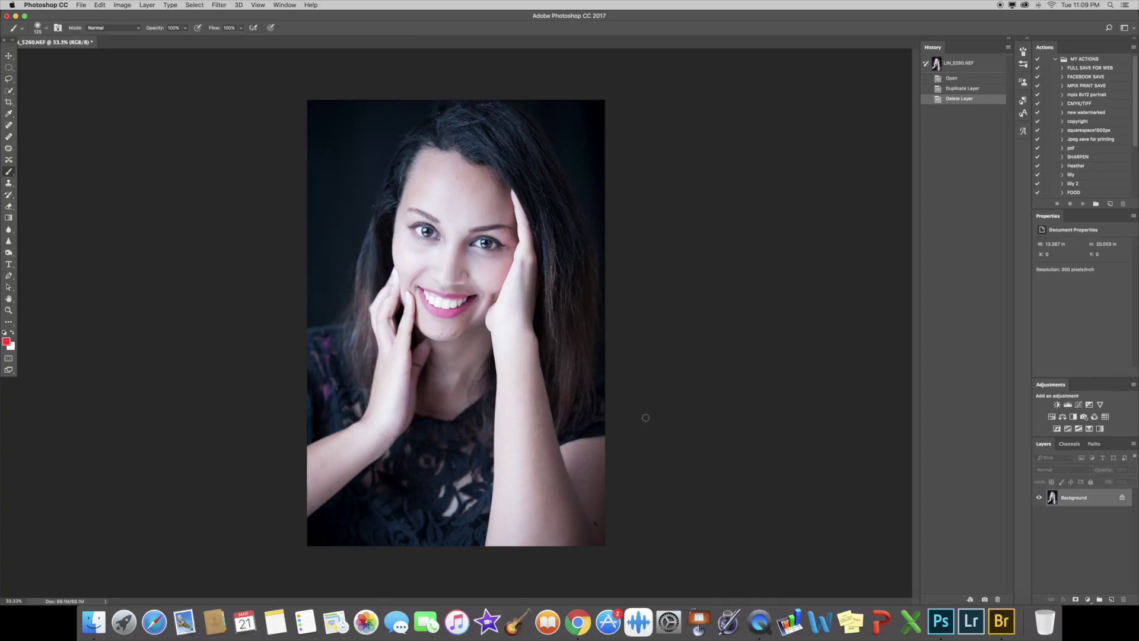
key("super+z")
key("super+z")
key("super+z")
key("super+z")
key("super+z")
key("super+z")
key("super+z")
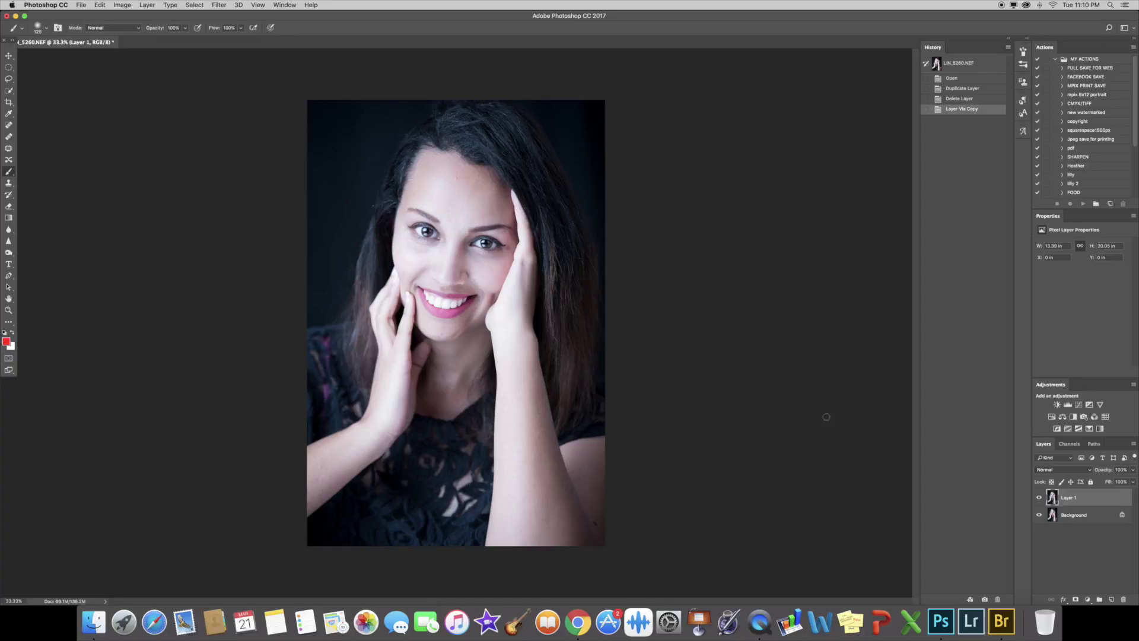
Add nine empty layers above the copied portrait layer
left_click(1112, 600)
left_click(1112, 599)
left_click(1112, 599)
left_click(1112, 599)
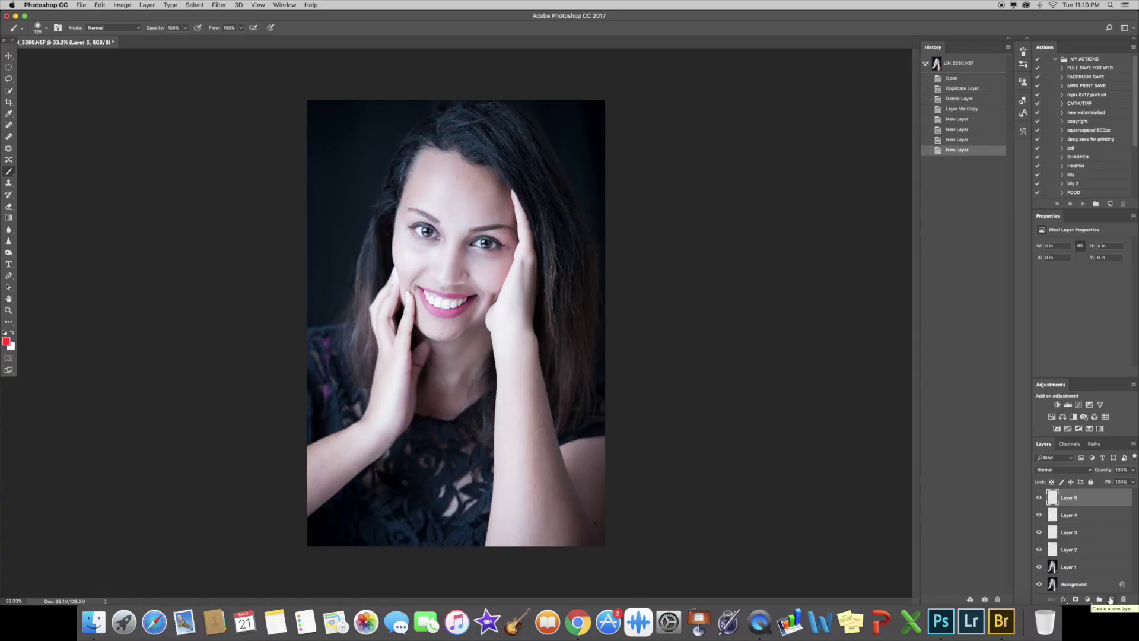
left_click(1110, 600)
left_click(1111, 601)
left_click(1110, 601)
left_click(1110, 600)
left_click(1110, 600)
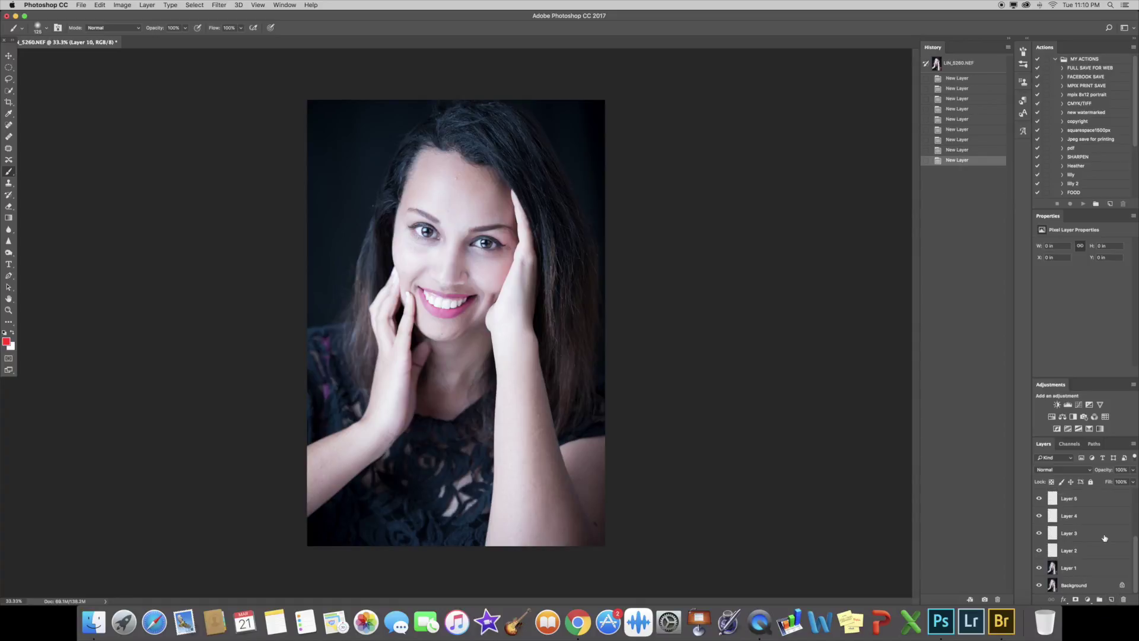
scroll(1105, 538, "up", 3)
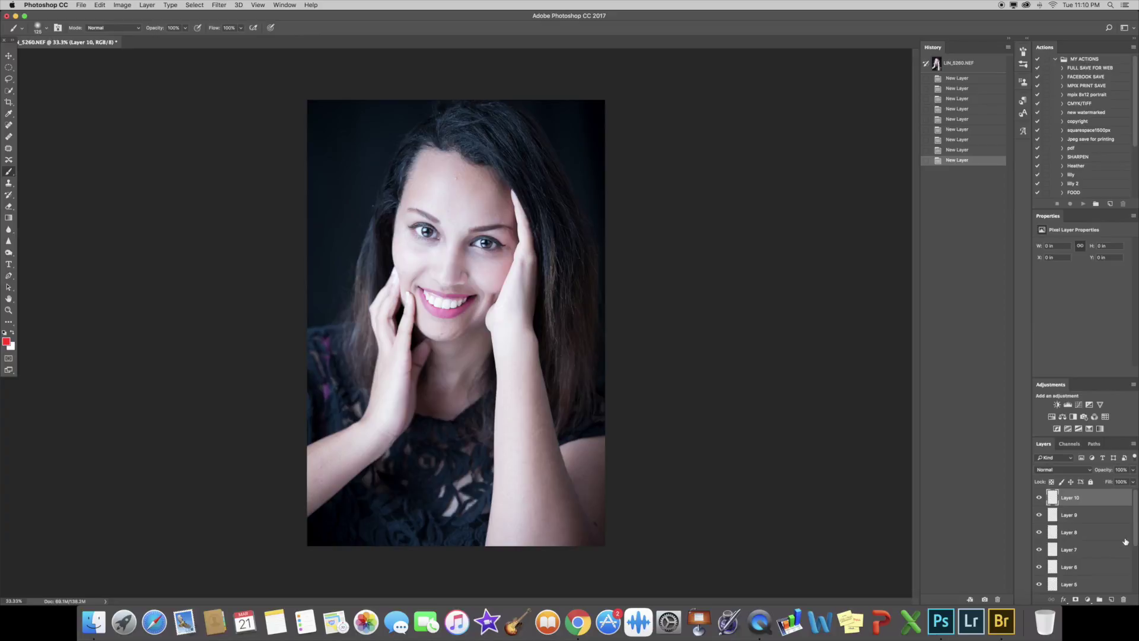
Step backward through the history to undo the five most recent new layers
key("super+z")
left_click_drag(1126, 542, 1125, 536)
key("alt+super+z")
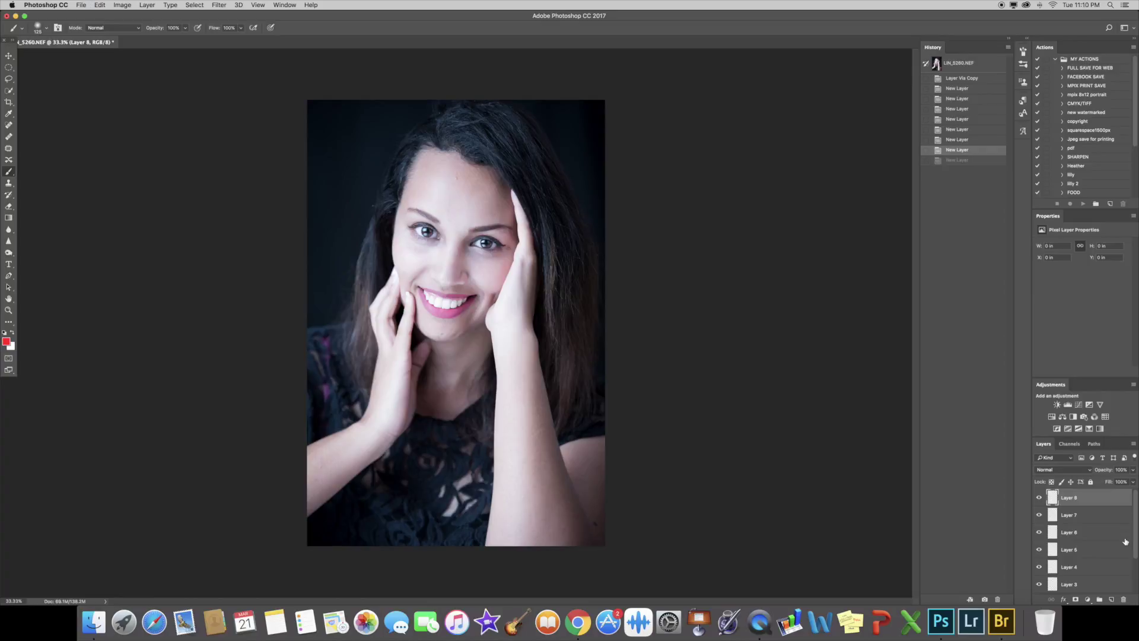
key("alt+super+z")
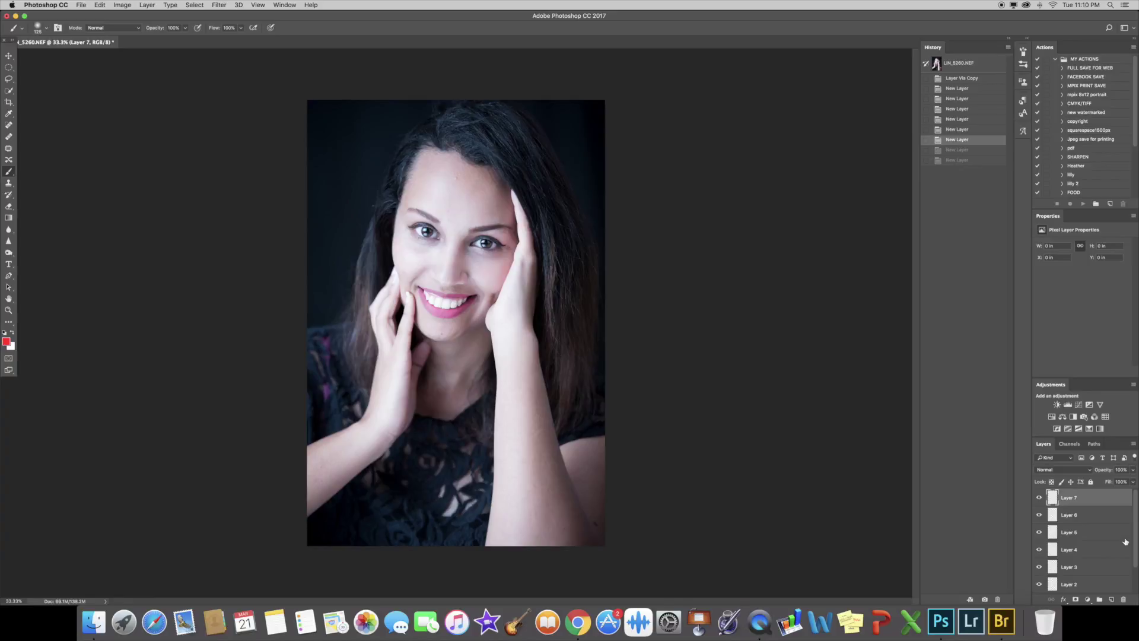
key("alt+super+z")
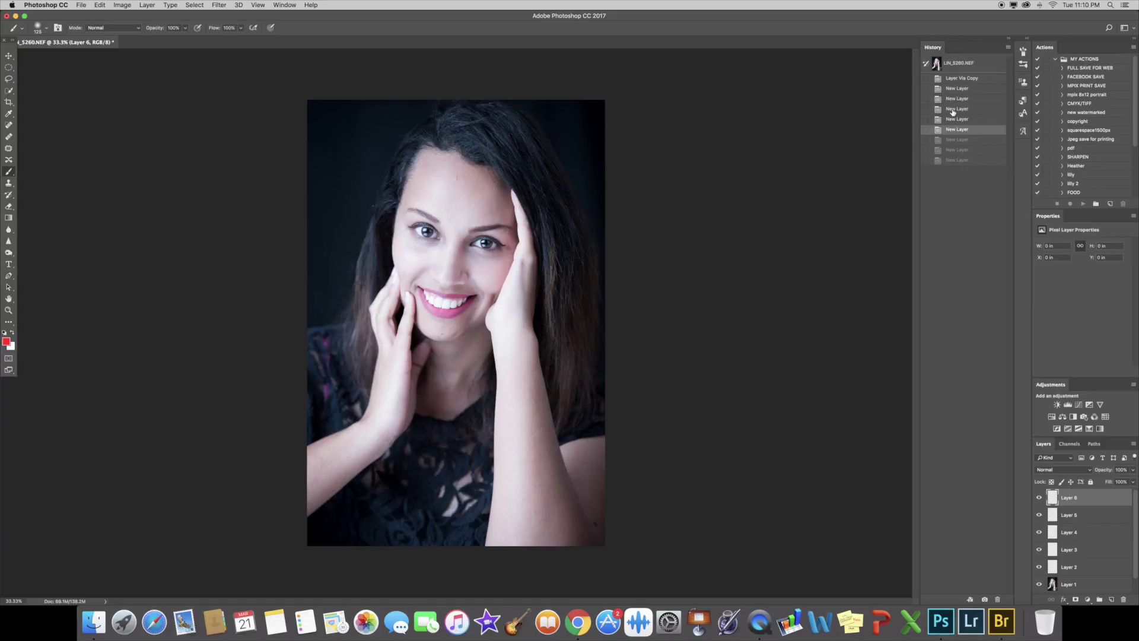
key("super+alt+z")
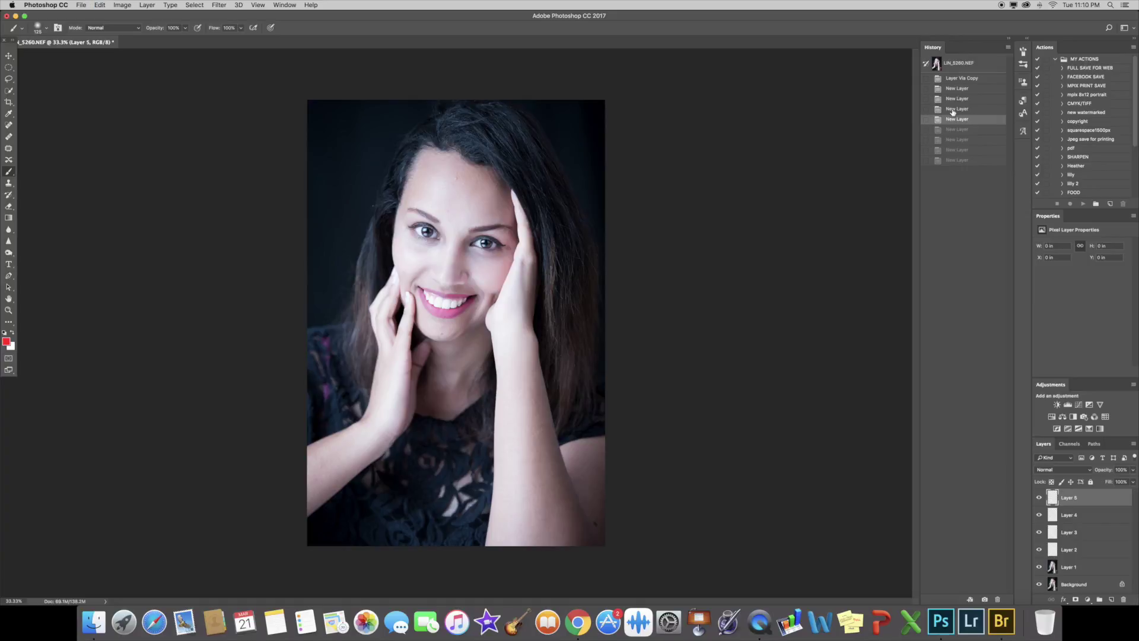
Jump in the history between the Layer Via Copy state and the last New Layer state, ending at the LIN_5260.NEF snapshot
left_click(960, 79)
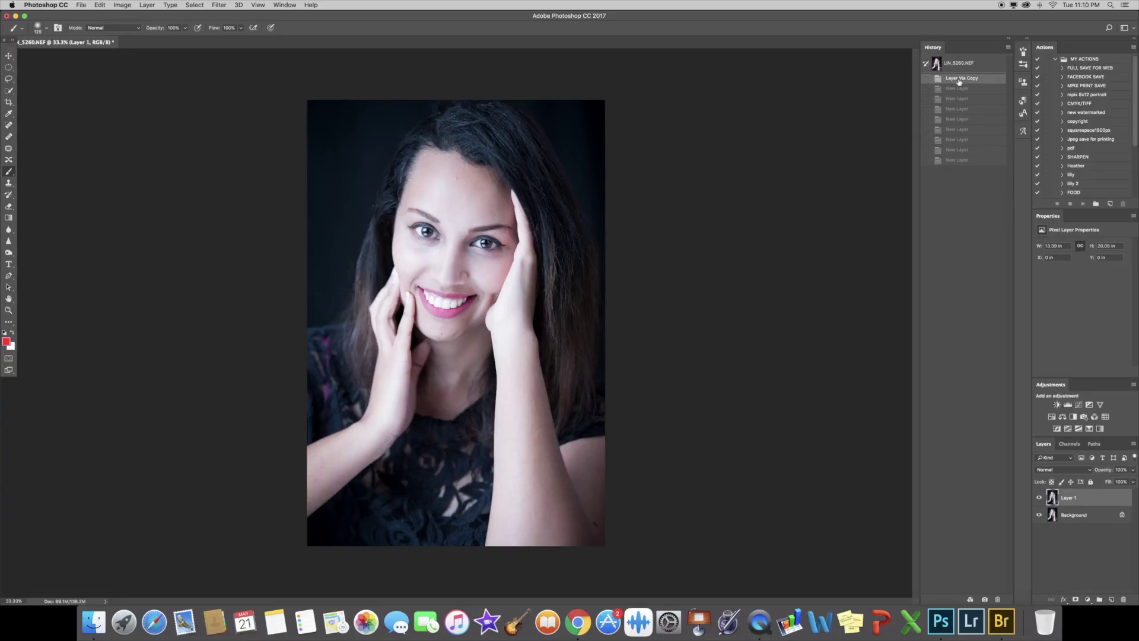
left_click(957, 162)
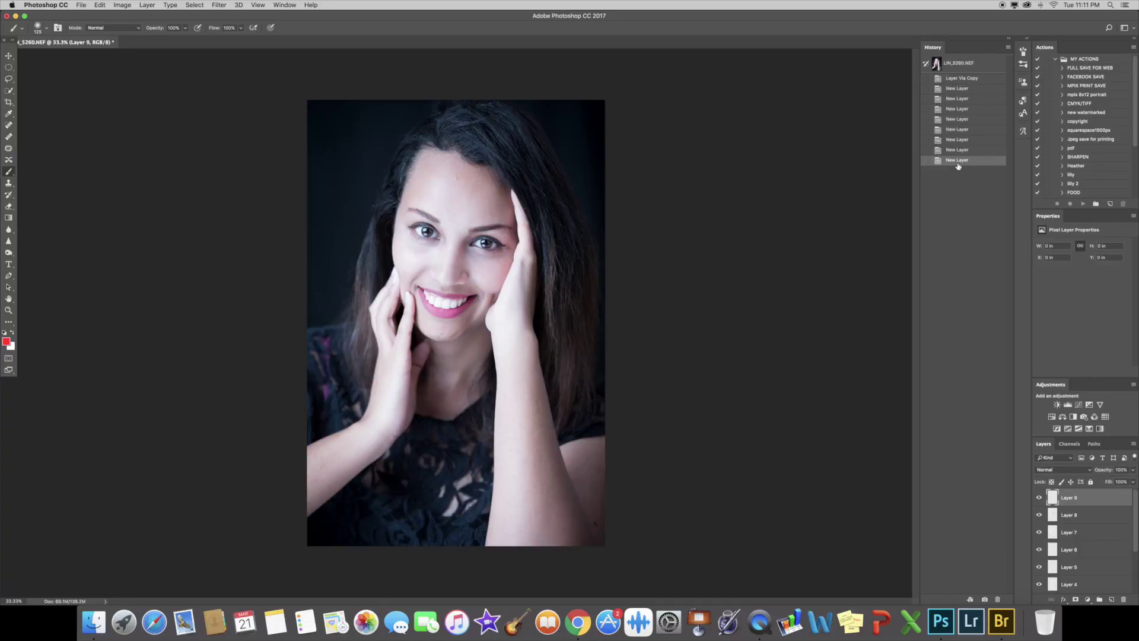
left_click(955, 79)
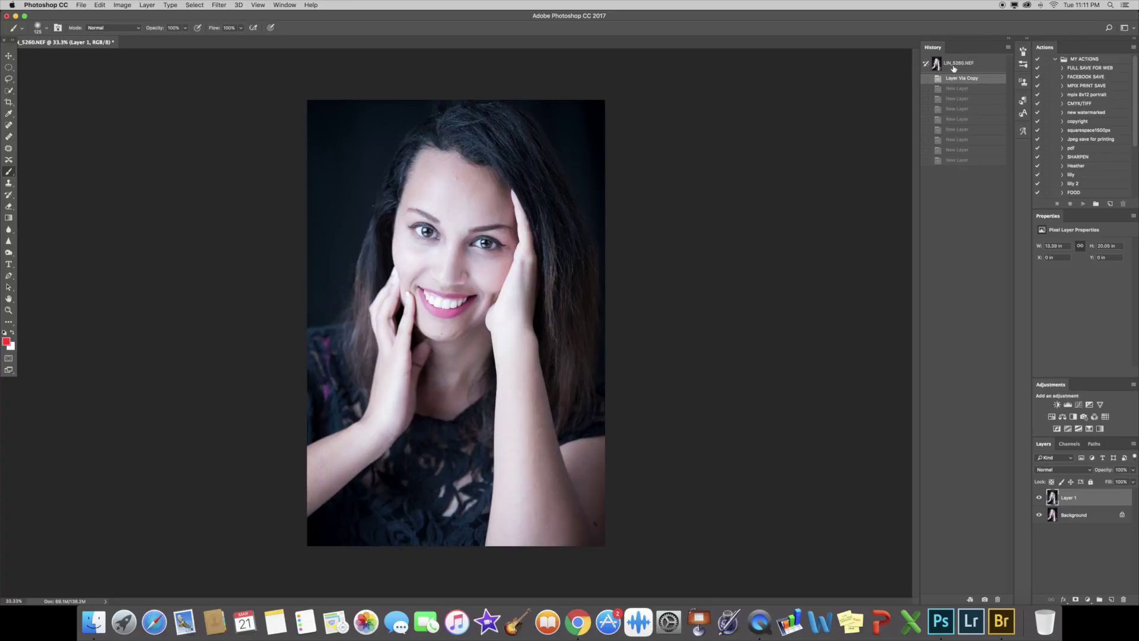
left_click(954, 68)
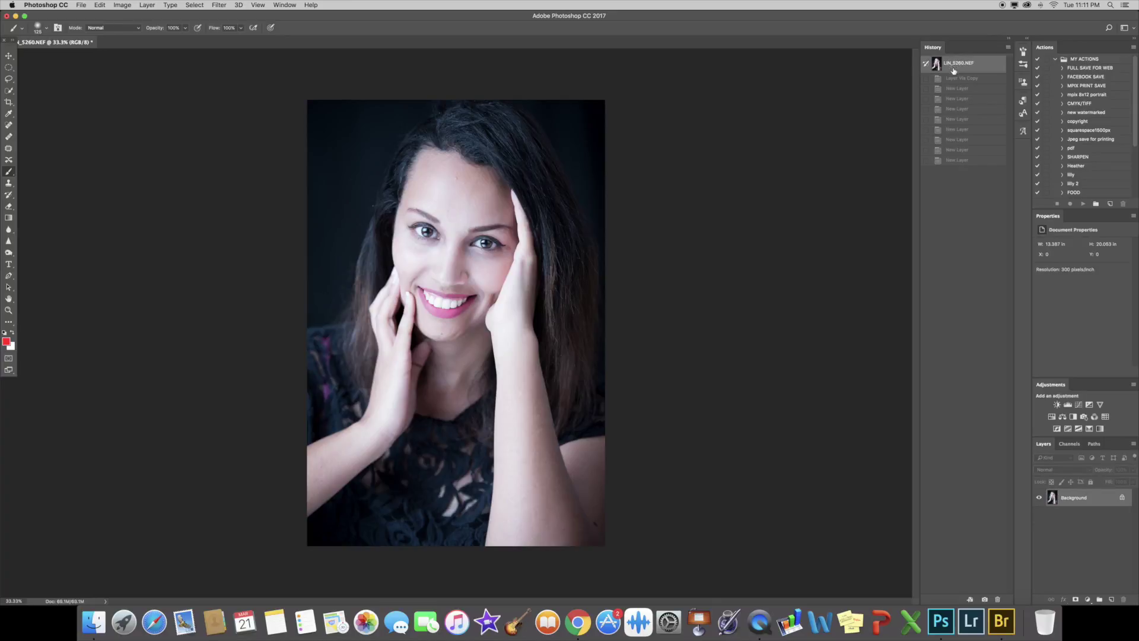
Return to the Layer Via Copy history state and add one empty layer from there
left_click(958, 77)
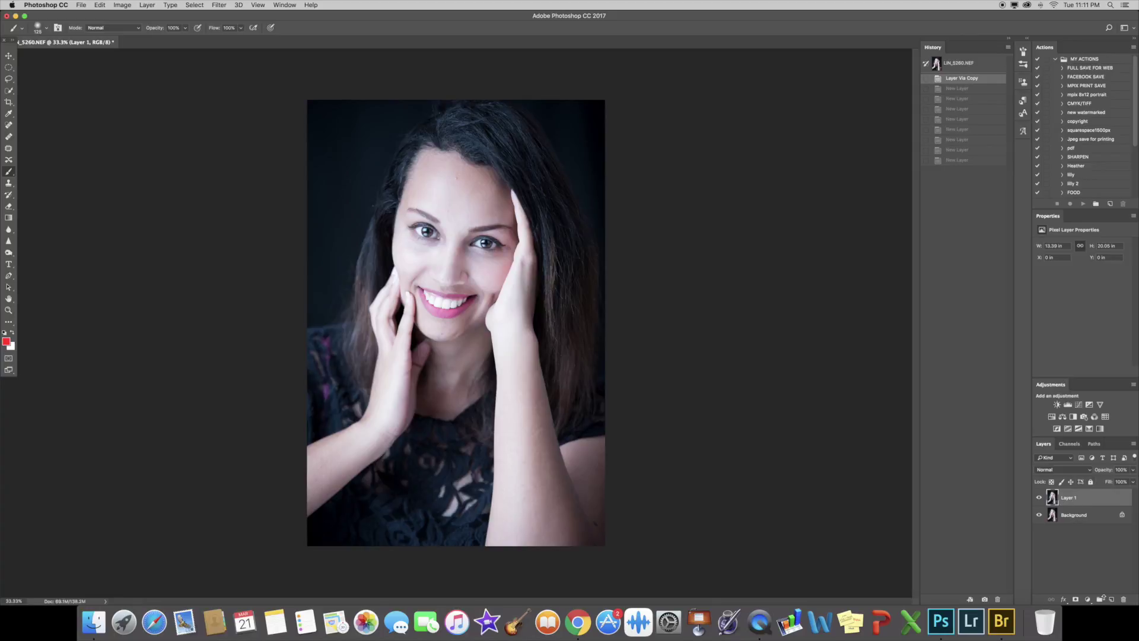
left_click(1111, 600)
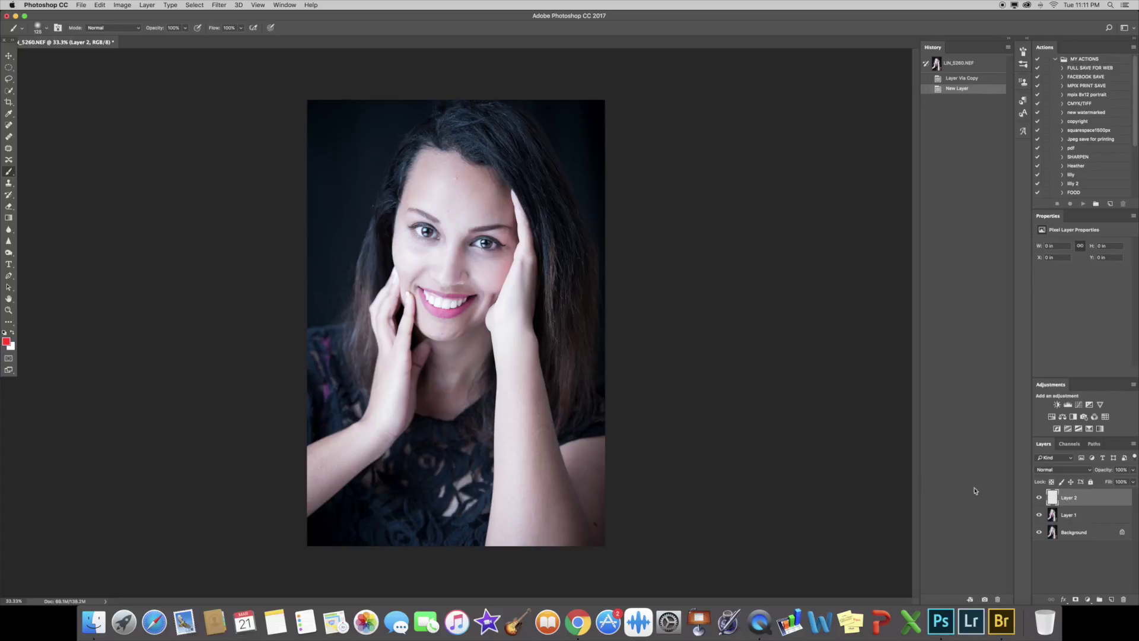
Convert the locked Background into Layer 0, move it to the top of the layer stack, and undo the move
left_click(1094, 534)
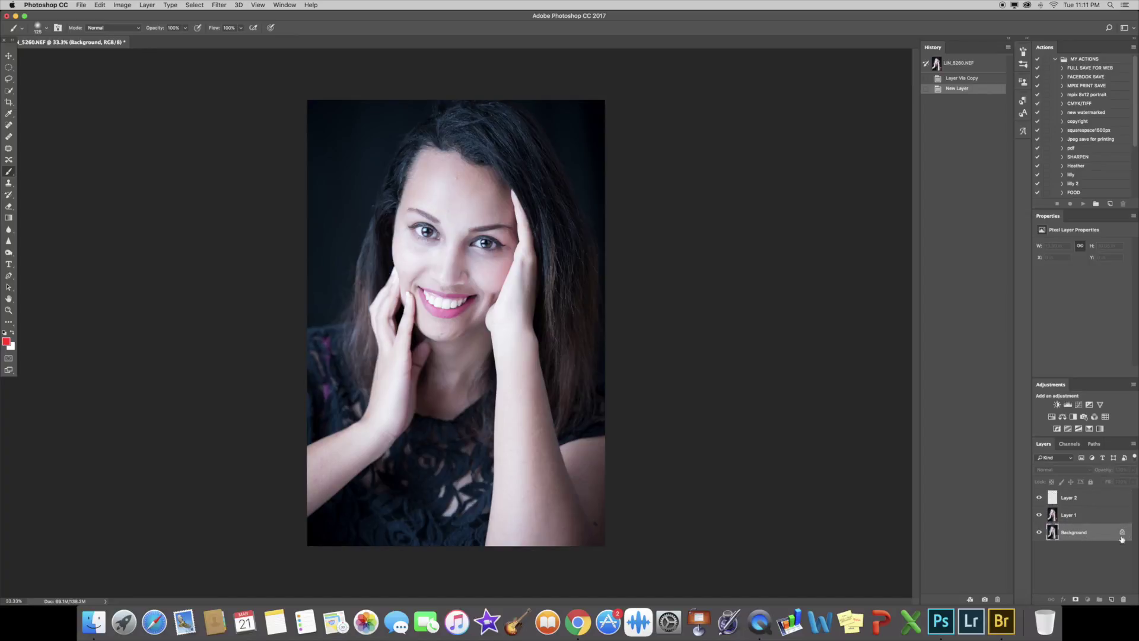
double_click(1096, 533)
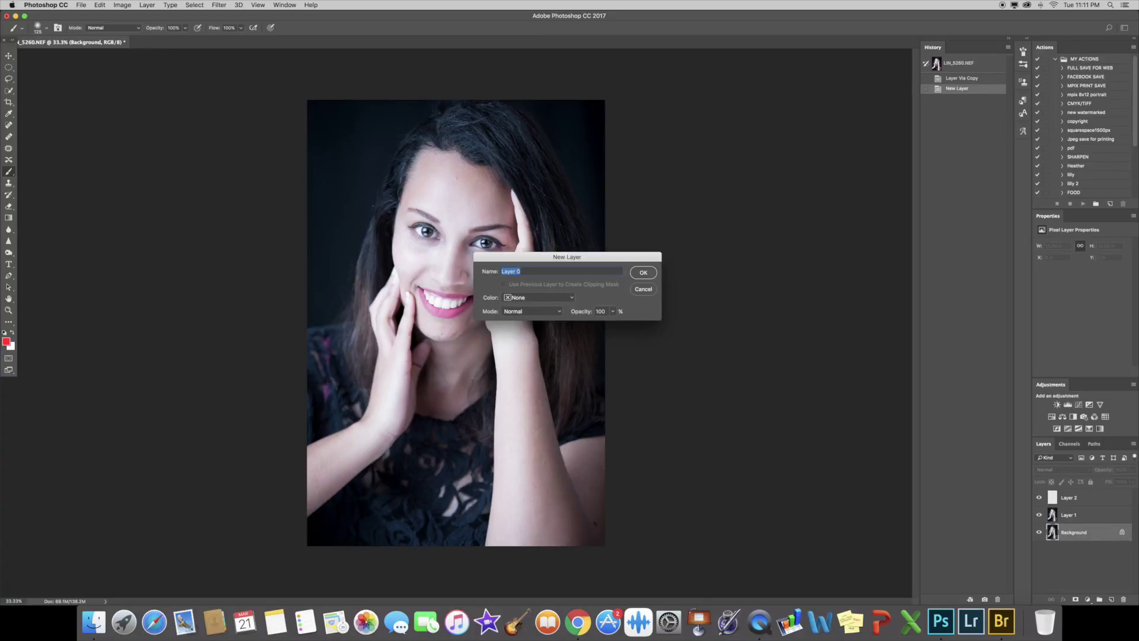
left_click(643, 273)
left_click_drag(1092, 532, 1088, 498)
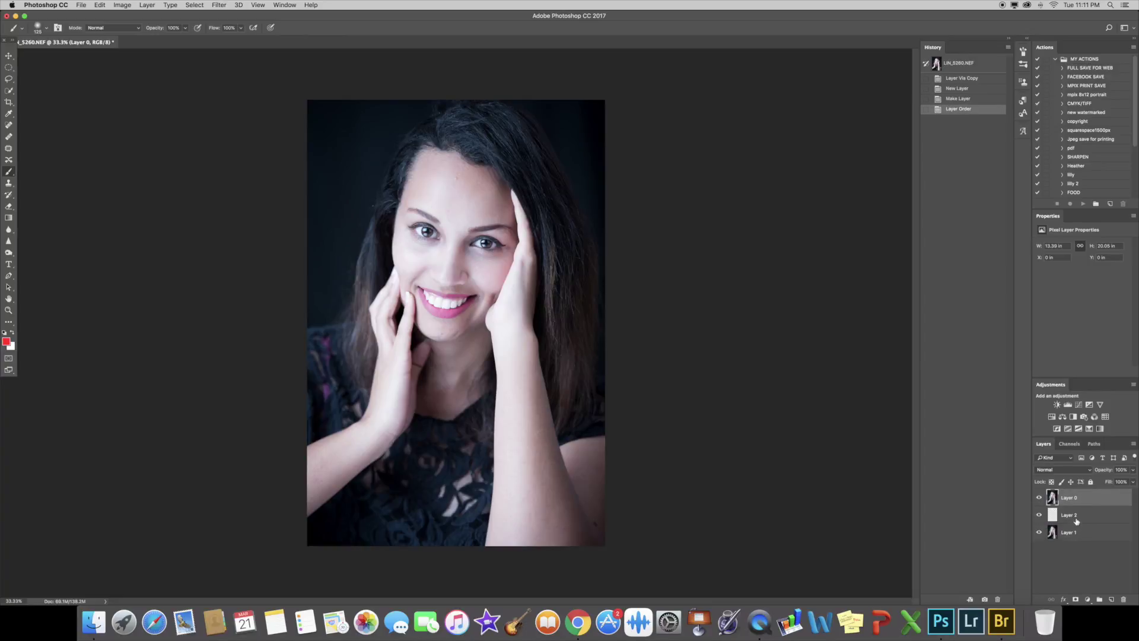
key("super+z")
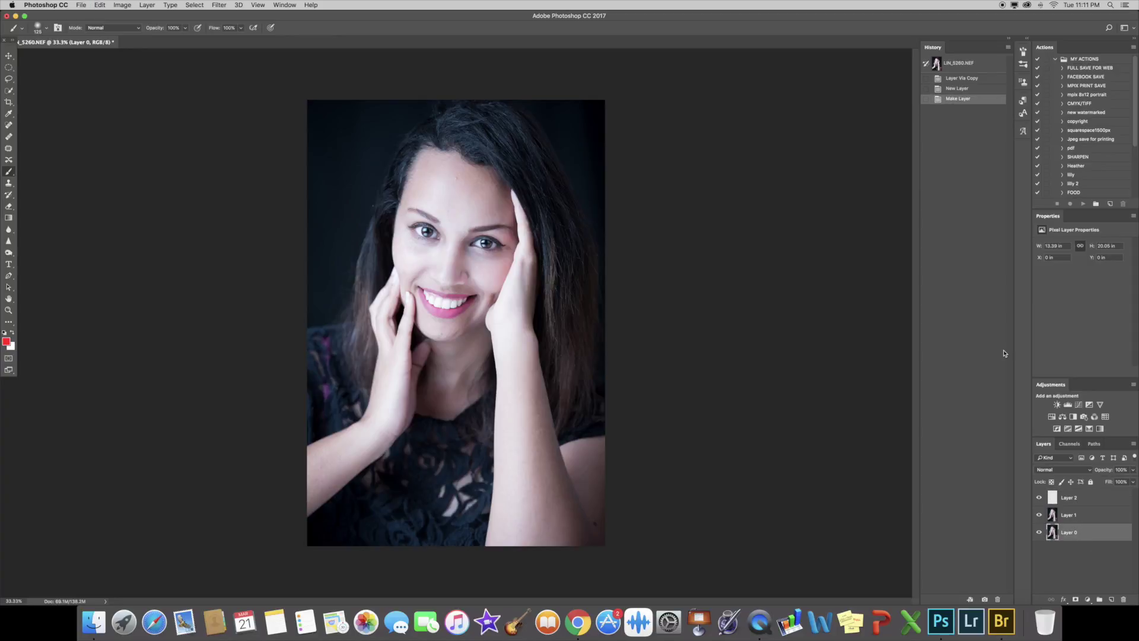
Revert the photo to its LIN_5260.NEF history snapshot and copy the Background to a new layer
left_click(962, 65)
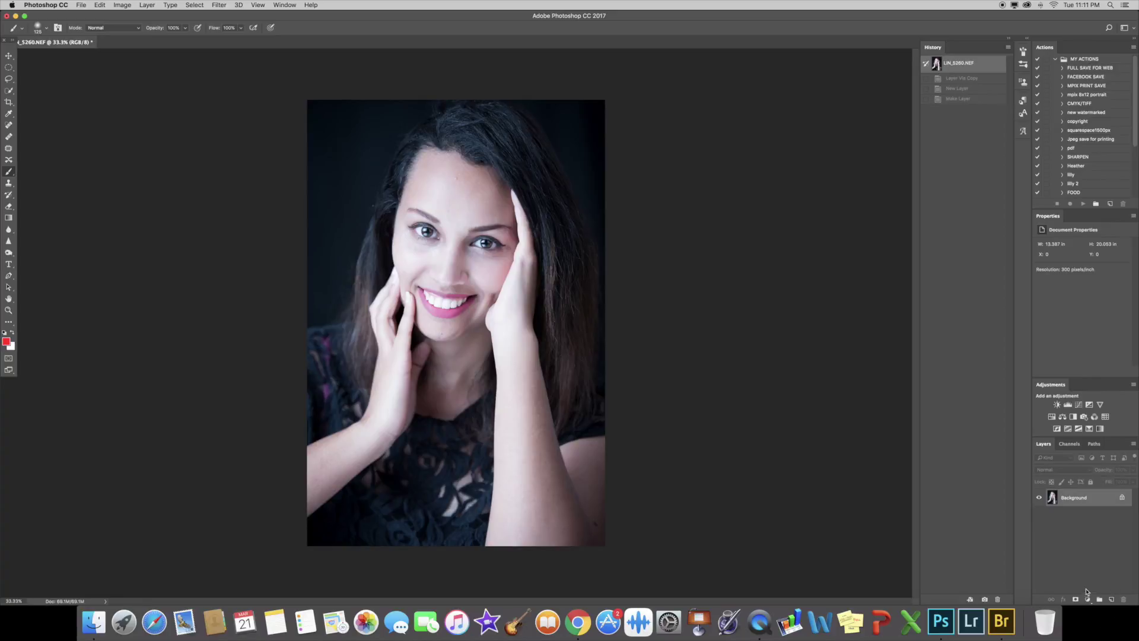
key("super+j")
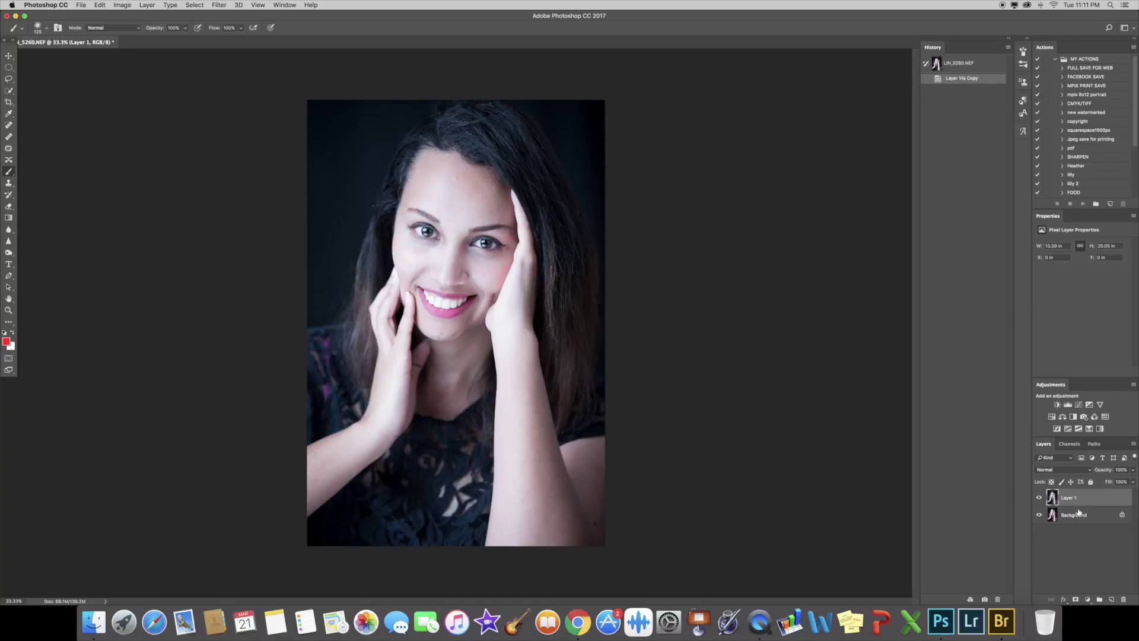
Lock all attributes of Layer 1 and try to paint on the portrait's face with the Brush tool
left_click(1090, 482)
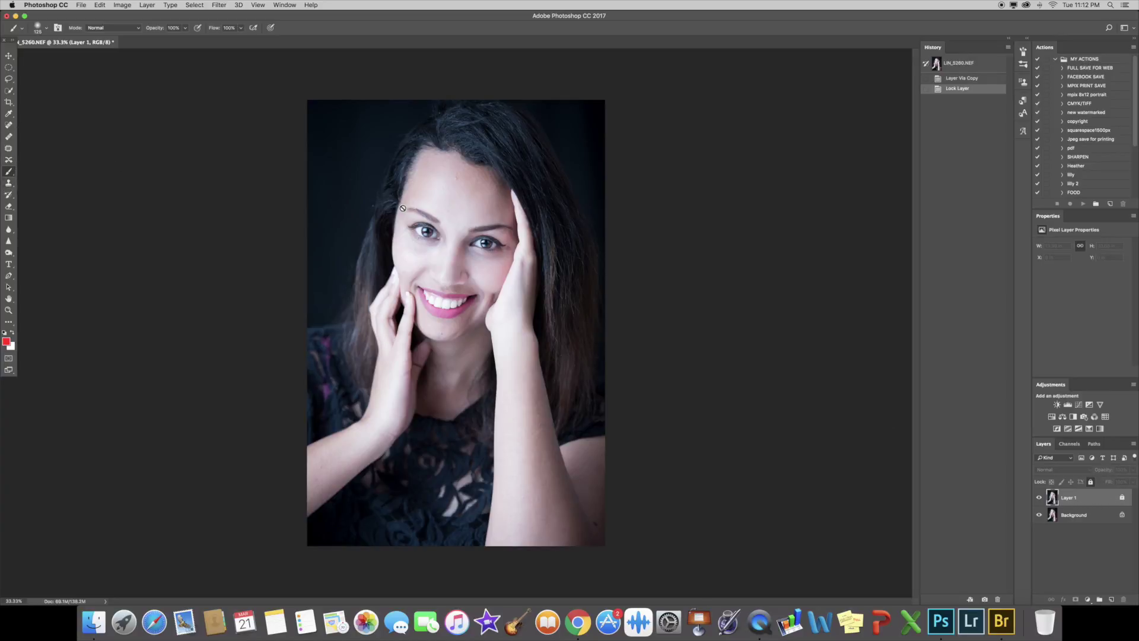
left_click(467, 303)
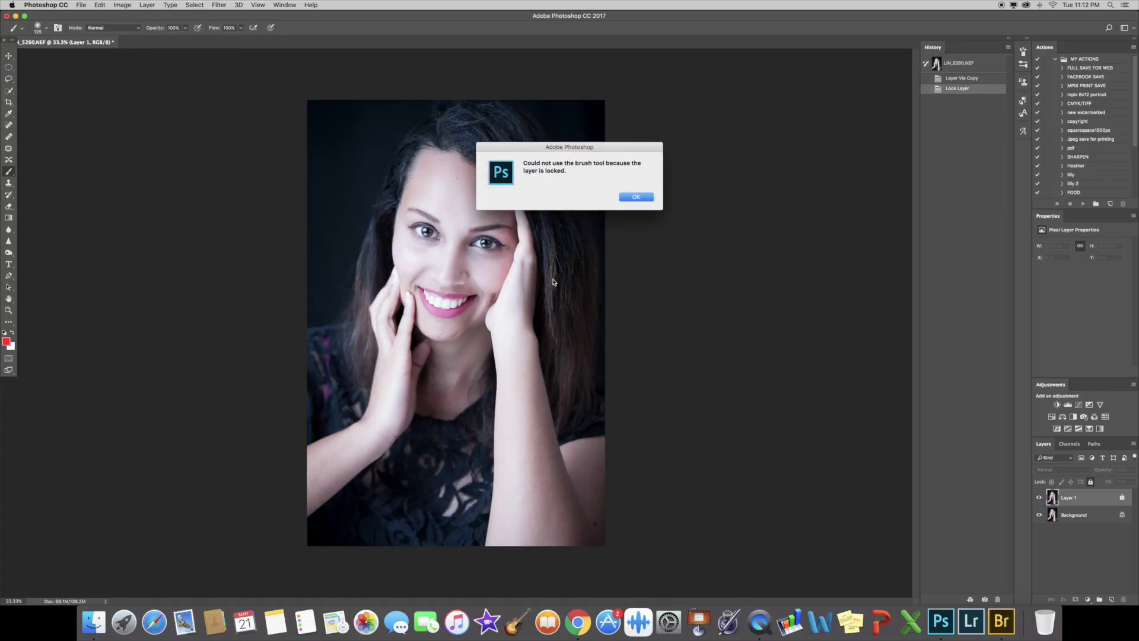
left_click(651, 194)
left_click(455, 277)
left_click(637, 198)
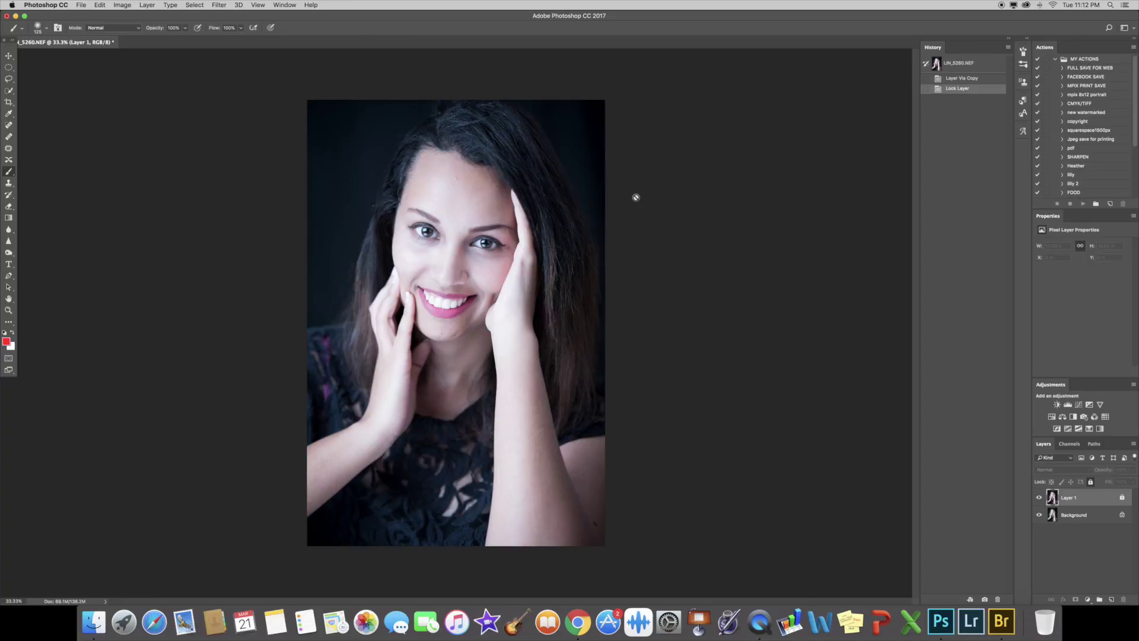
Unlock Layer 1, scribble over the face with the red brush, and undo the stroke
left_click(1090, 482)
mouse_move(472, 170)
left_mouse_down()
mouse_move(418, 312)
mouse_move(498, 221)
mouse_move(479, 353)
mouse_move(468, 249)
mouse_move(397, 341)
mouse_move(407, 296)
left_mouse_up()
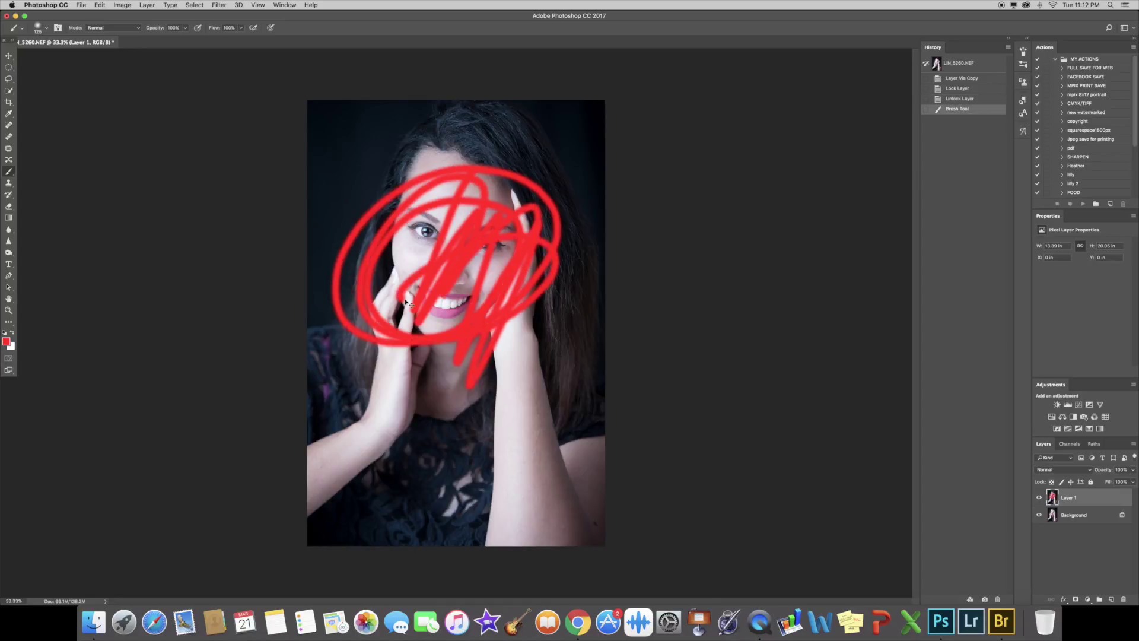
key("super+z")
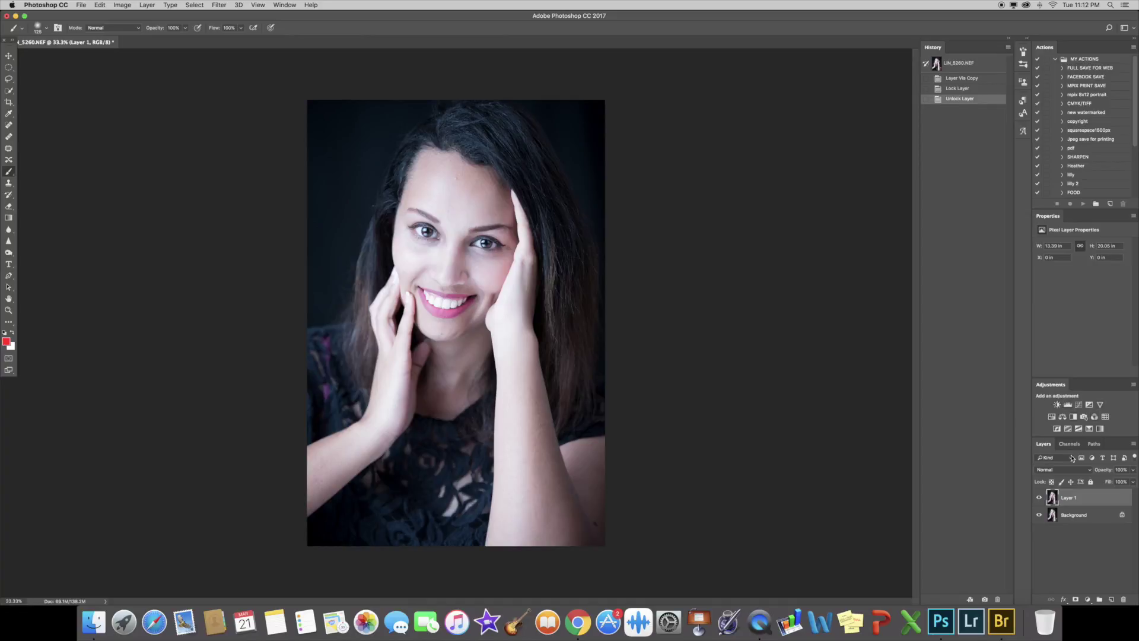
Add a Hue/Saturation adjustment layer, lower its saturation, undo that change and delete the adjustment layer
left_click(1052, 417)
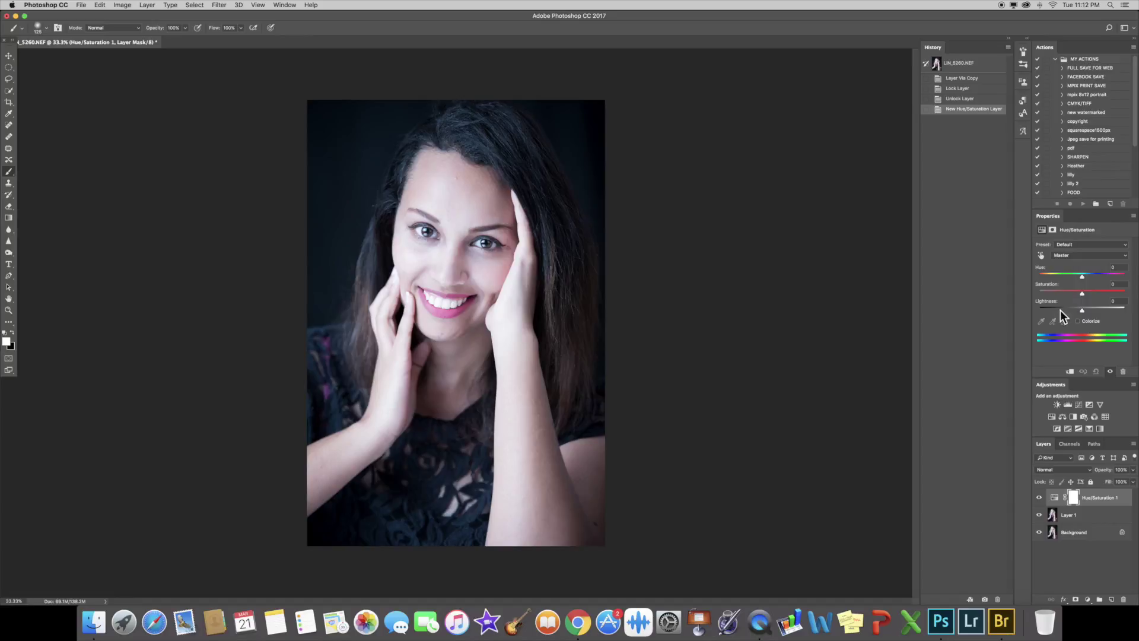
left_click_drag(1084, 296, 1008, 292)
key("super+z")
key("BackSpace")
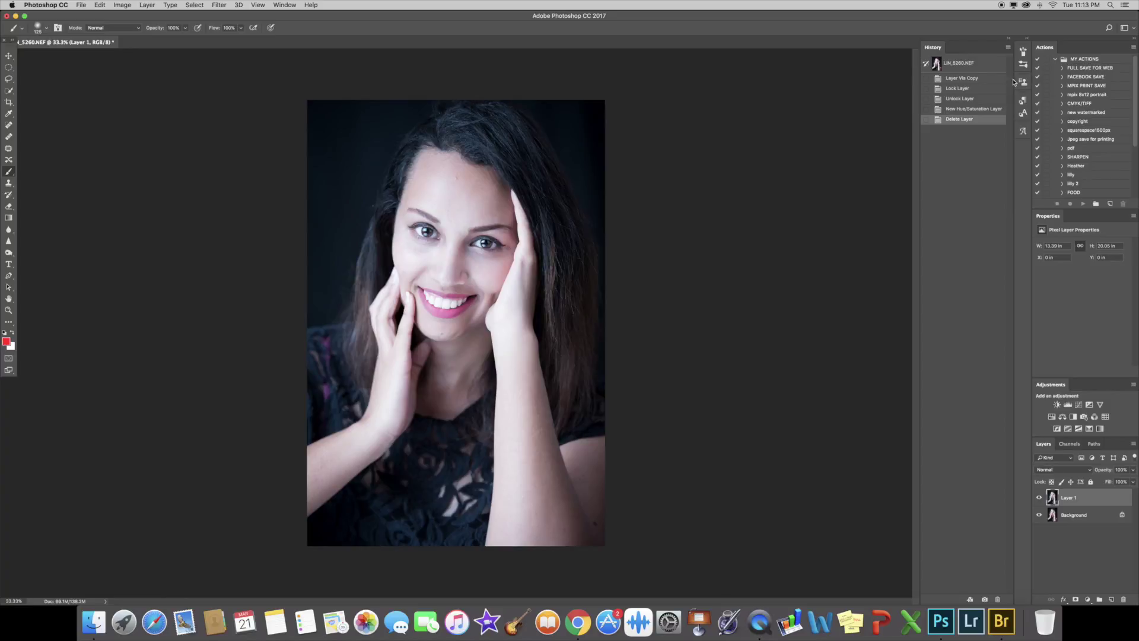
Run the SHARPEN action twice, reverting the photo to its LIN_5260.NEF history snapshot after each run
left_click(1079, 158)
left_click(1082, 206)
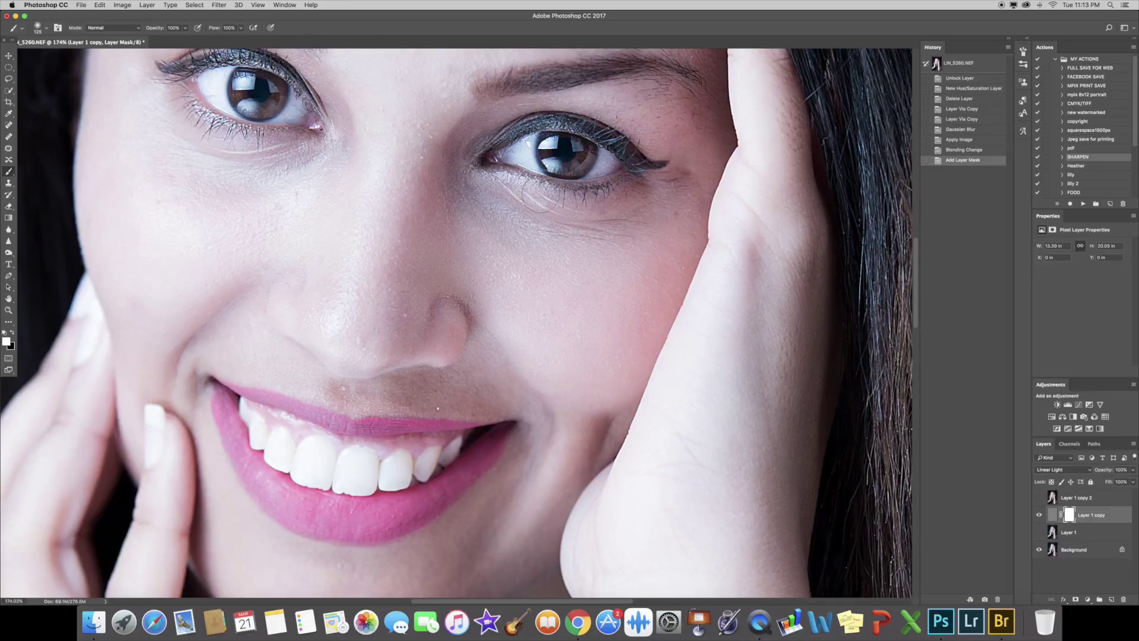
left_click(969, 66)
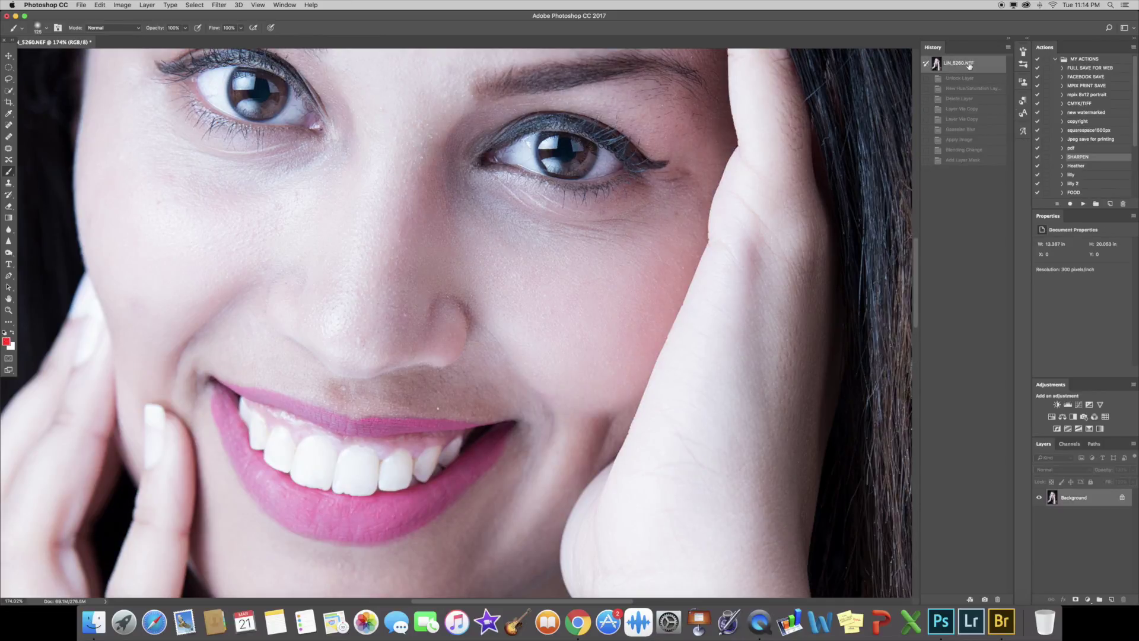
left_click(1082, 204)
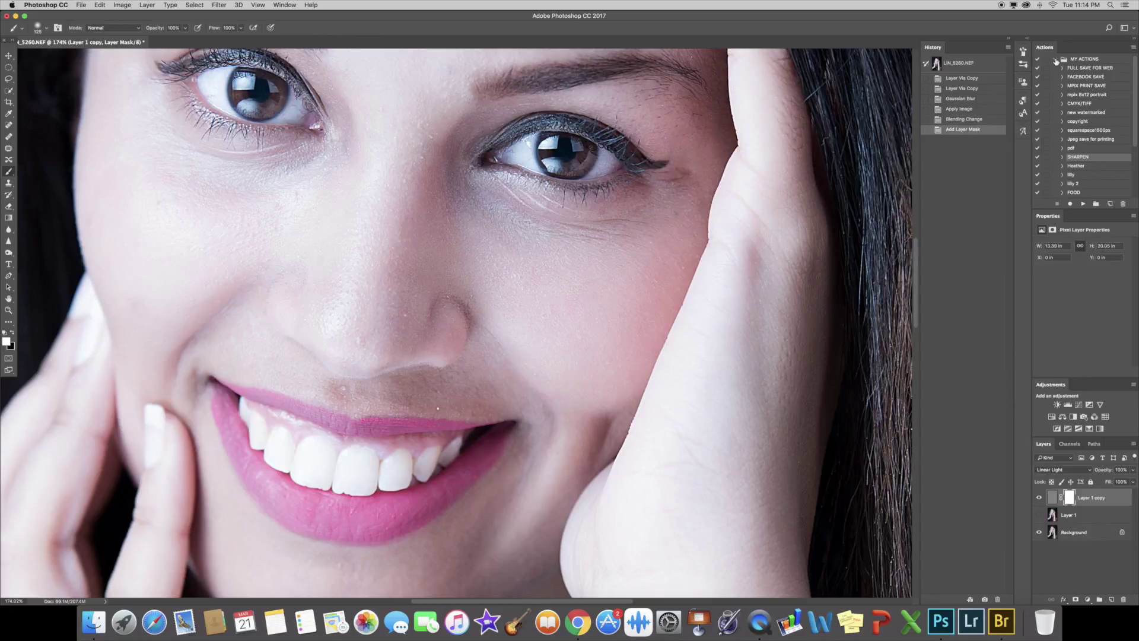
left_click(967, 61)
Examine the portrait at several magnifications, alternating between the whole figure and a close-up of the face
scroll(613, 105, "down", 5)
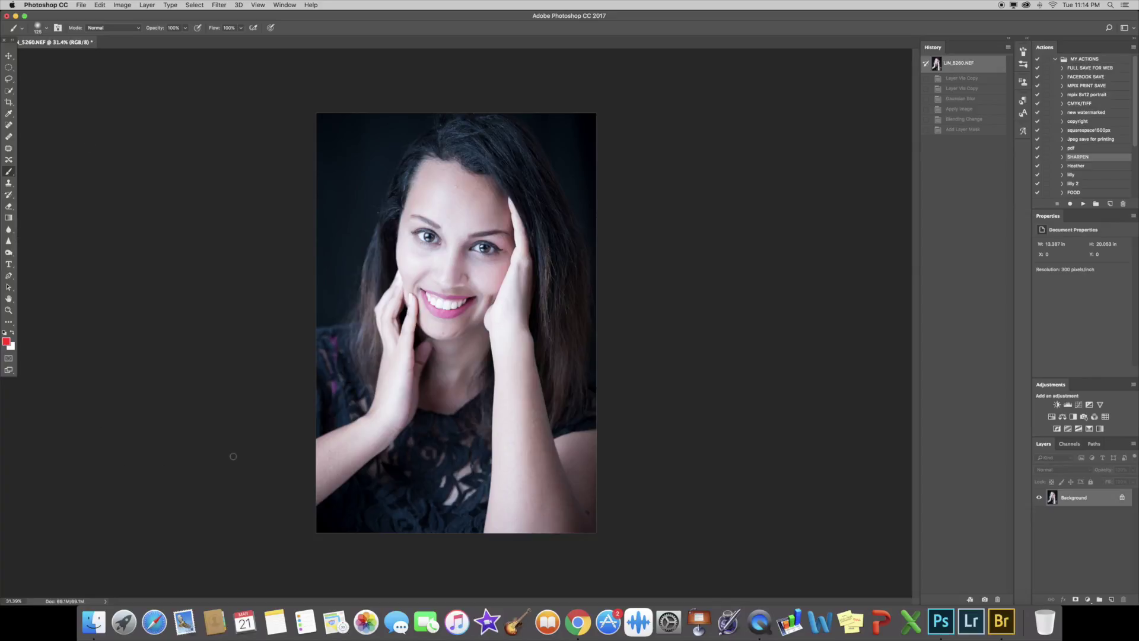
scroll(471, 300, "up", 10)
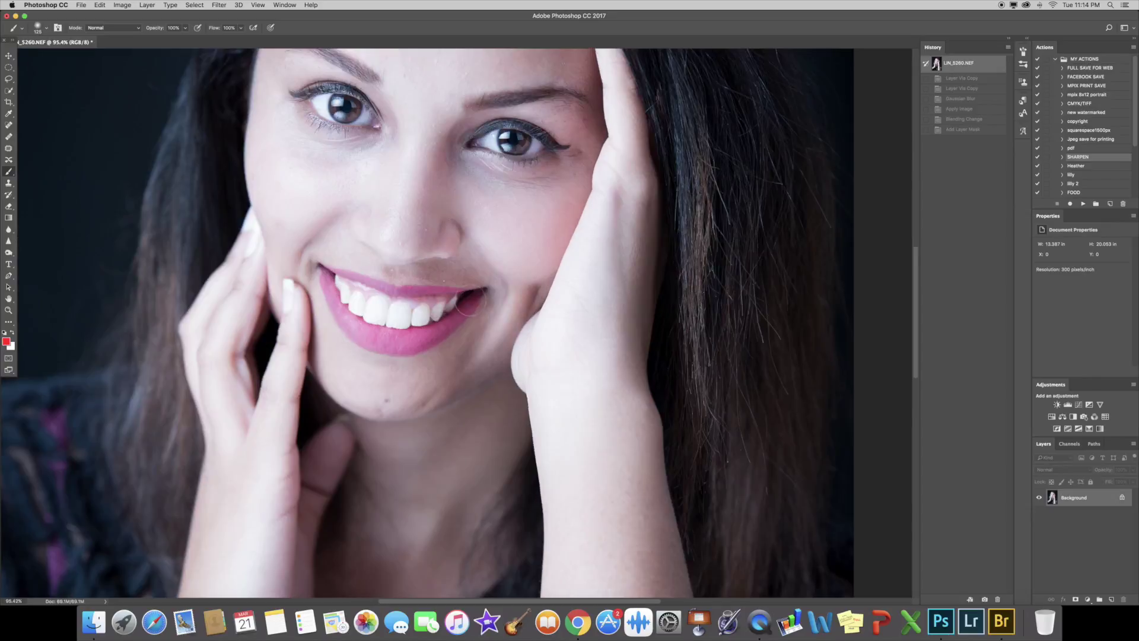
scroll(470, 300, "down", 15)
scroll(471, 300, "up", 6)
scroll(471, 300, "up", 10)
scroll(471, 300, "down", 12)
scroll(471, 300, "up", 5)
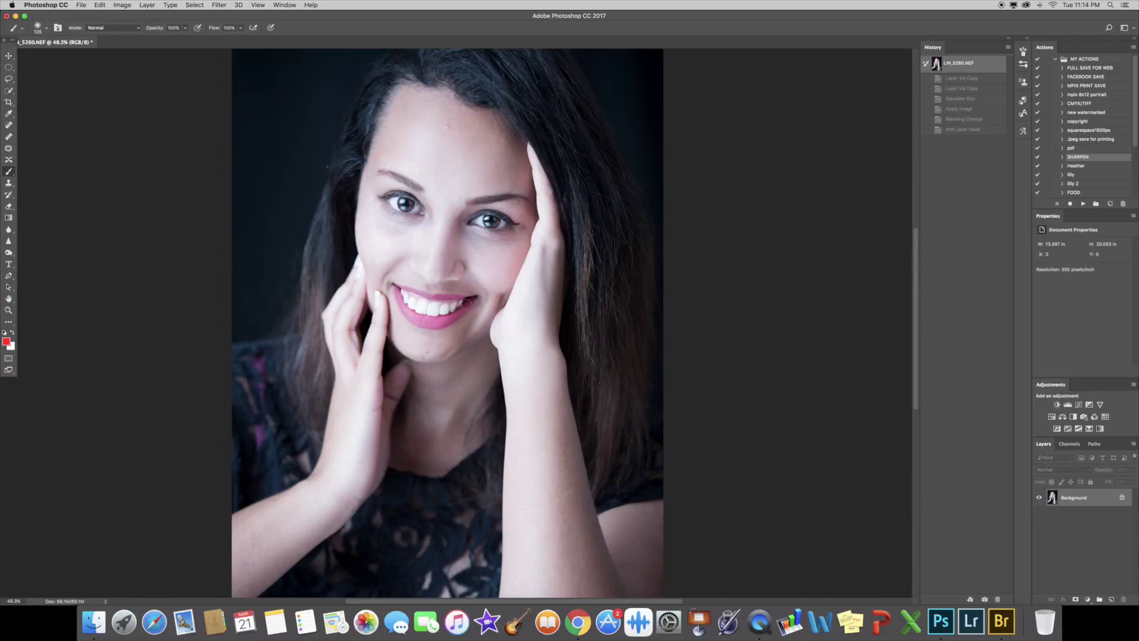
Use the Zoom tool to examine the skin and lashes around one eye, returning to a view of the upper body
left_click(10, 310)
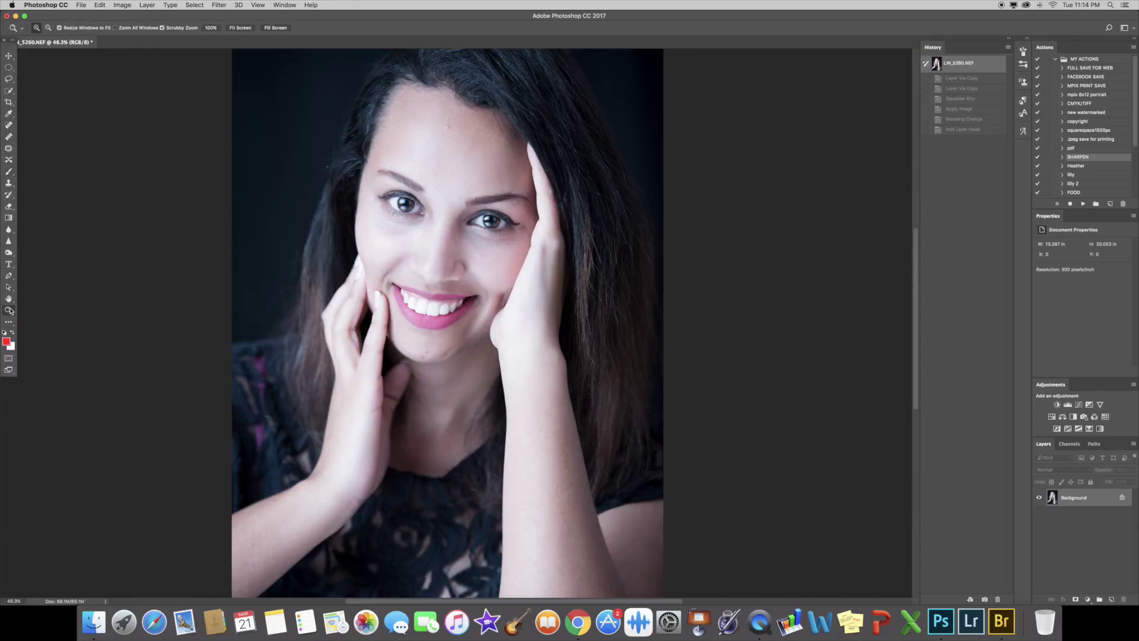
left_click_drag(427, 225, 386, 201)
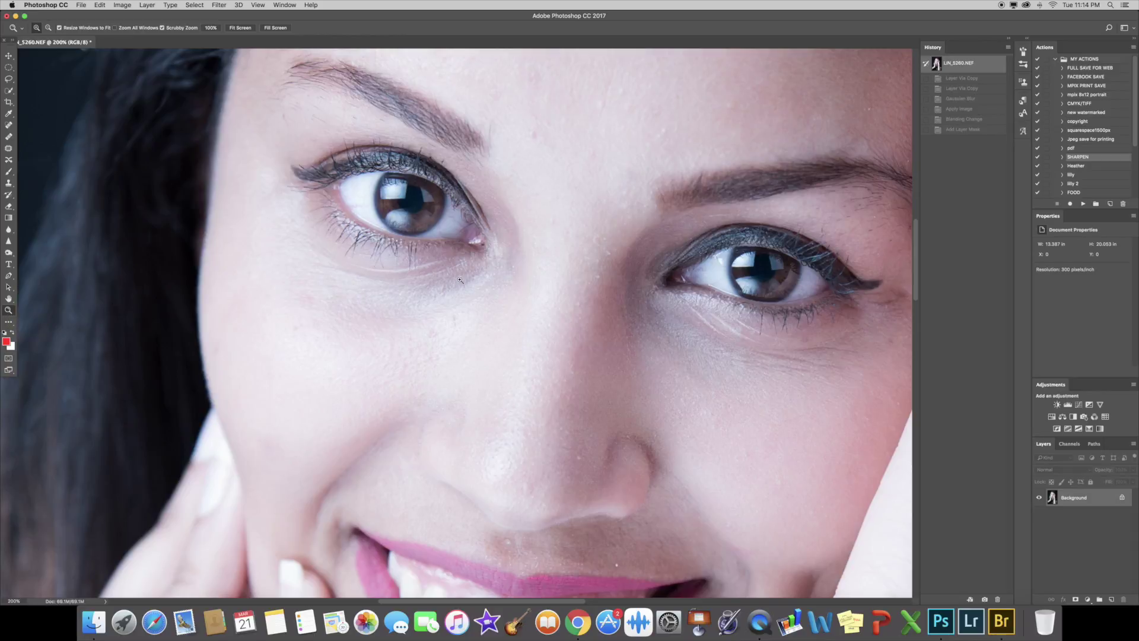
left_click(455, 256)
left_click(454, 254)
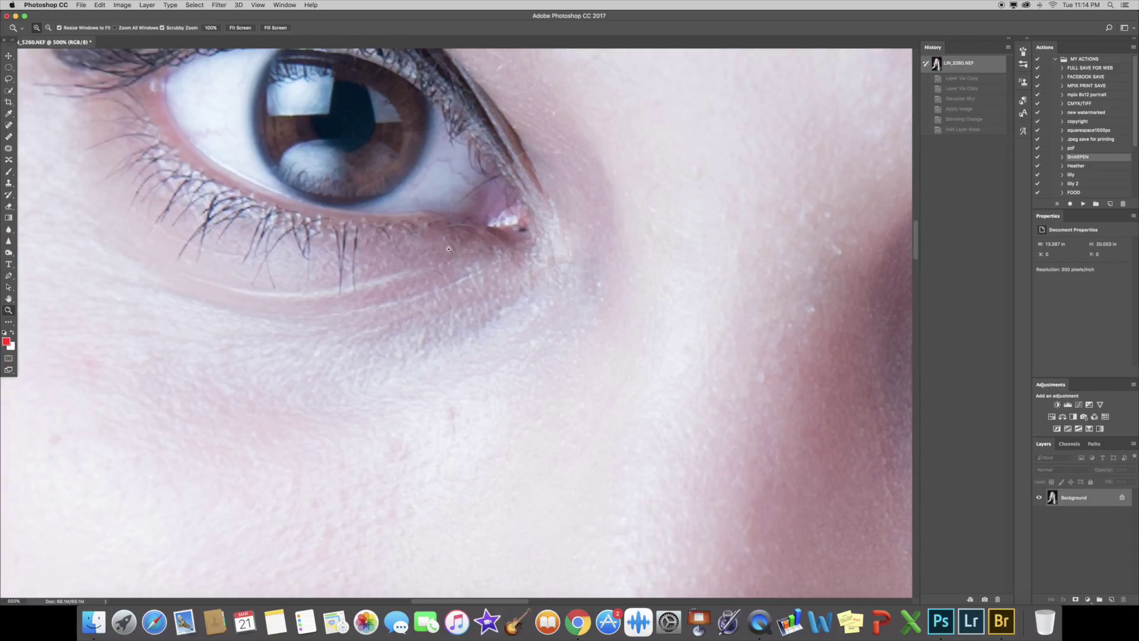
key("alt")
left_click(404, 240, "alt")
left_click(404, 241, "alt")
left_click(404, 240, "alt")
left_click(405, 241, "alt")
left_click(404, 241, "alt")
left_click(405, 240, "alt")
mouse_move(401, 166)
left_mouse_down()
mouse_move(397, 123)
mouse_move(401, 188)
left_mouse_up()
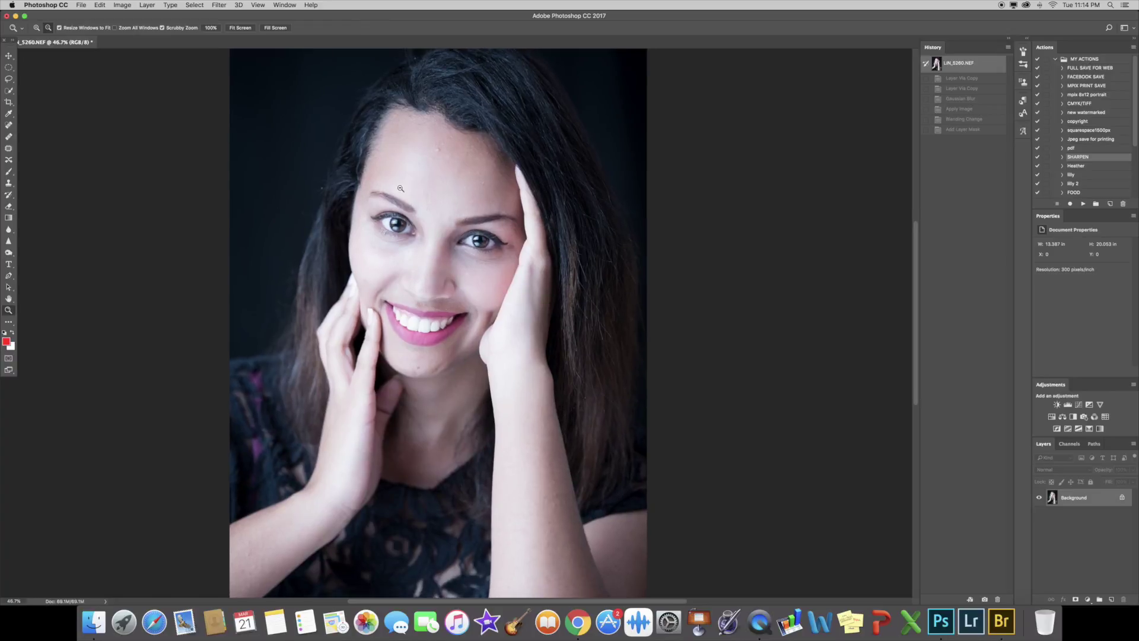
left_click(438, 242, "alt")
left_click_drag(437, 242, 445, 242)
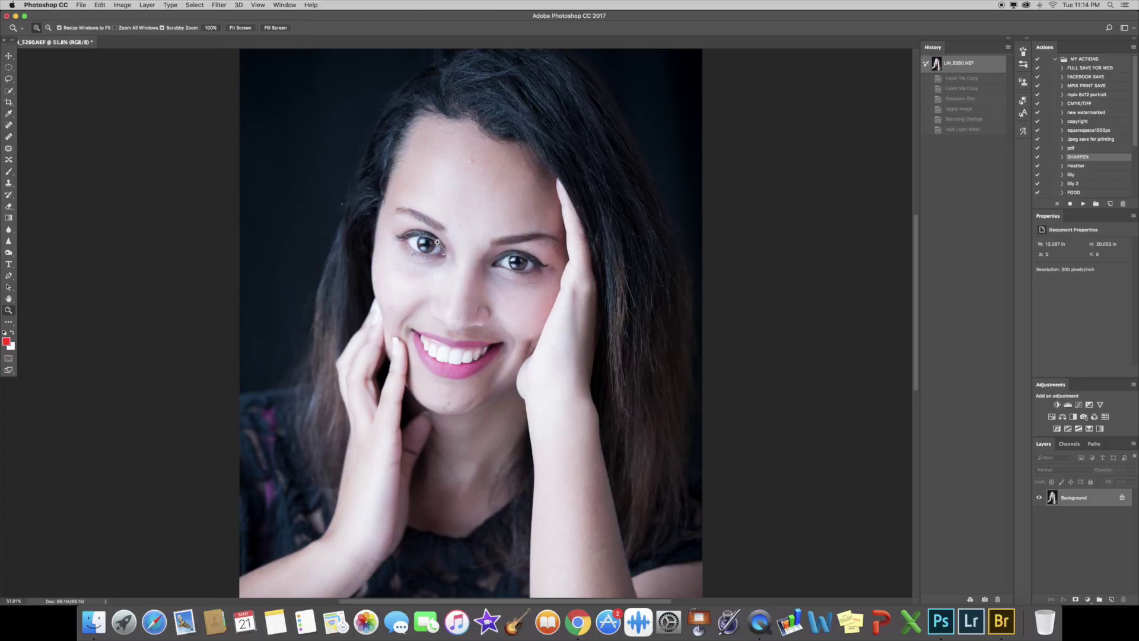
Turn off Zoom with Scroll Wheel in the Tools preferences and reactivate the Zoom tool
left_click(53, 6)
mouse_move(95, 32)
left_click(143, 33)
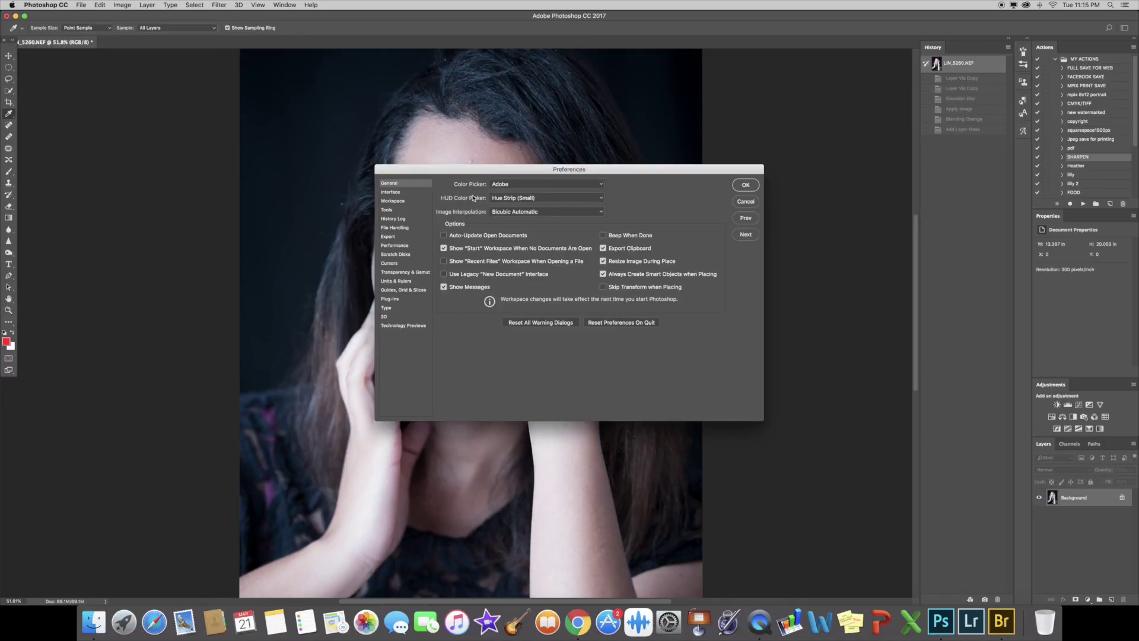
left_click(387, 210)
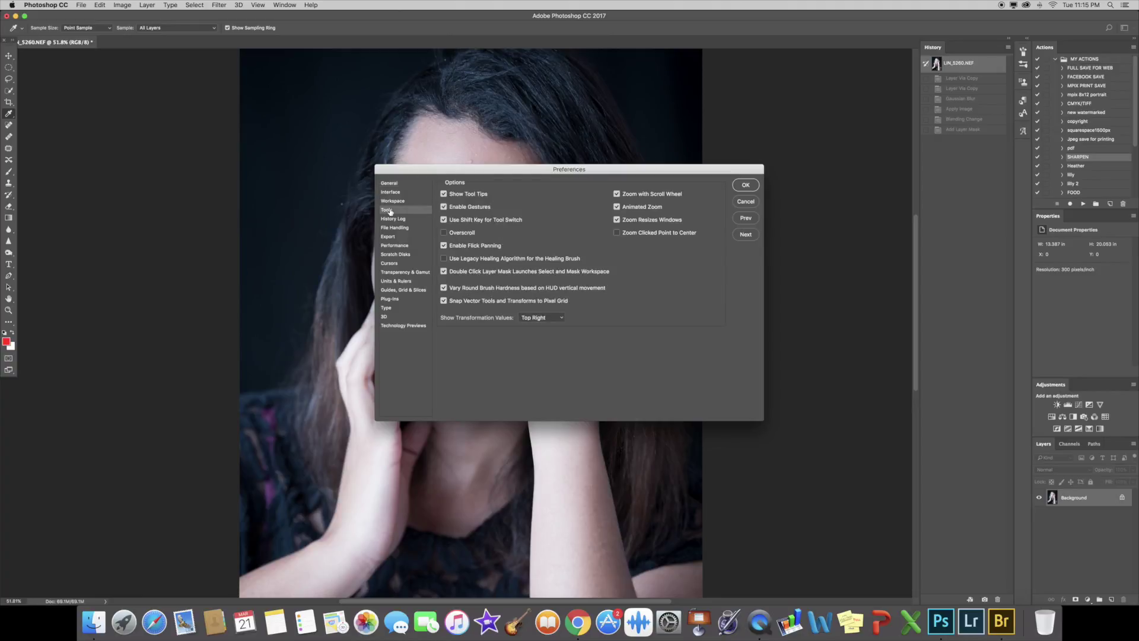
left_click(617, 195)
left_click(617, 196)
key("Return")
key("z")
Scroll up and down across the portrait at a fixed magnification to check how the canvas pans
scroll(493, 205, "down", 5)
scroll(492, 206, "up", 5)
scroll(492, 205, "down", 3)
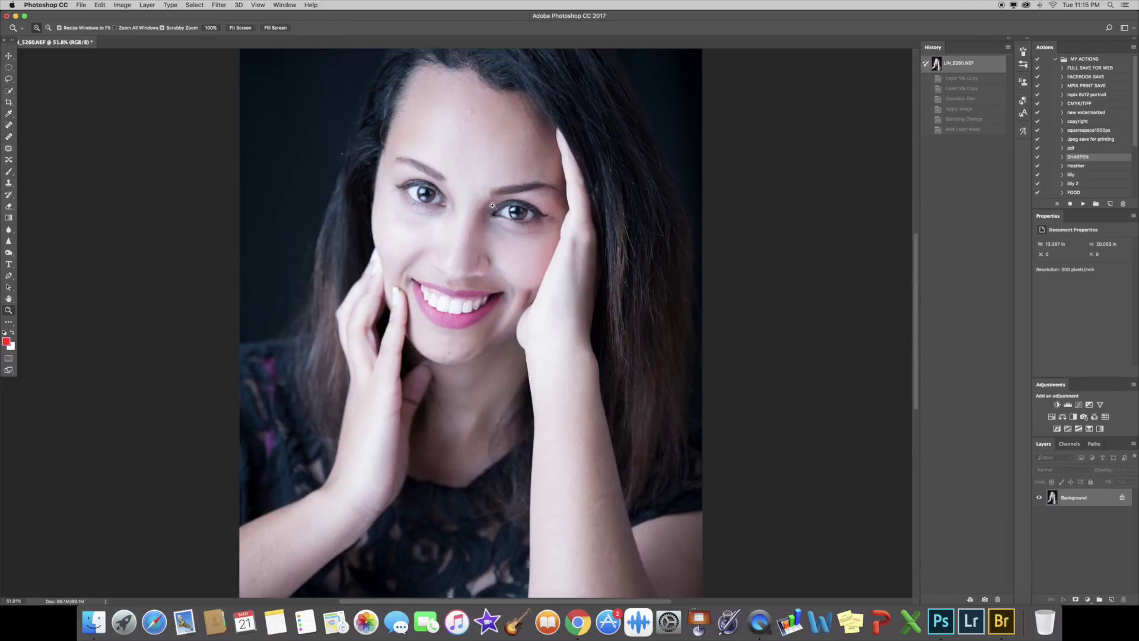
scroll(492, 205, "up", 3)
scroll(492, 206, "up", 1)
scroll(493, 206, "down", 2)
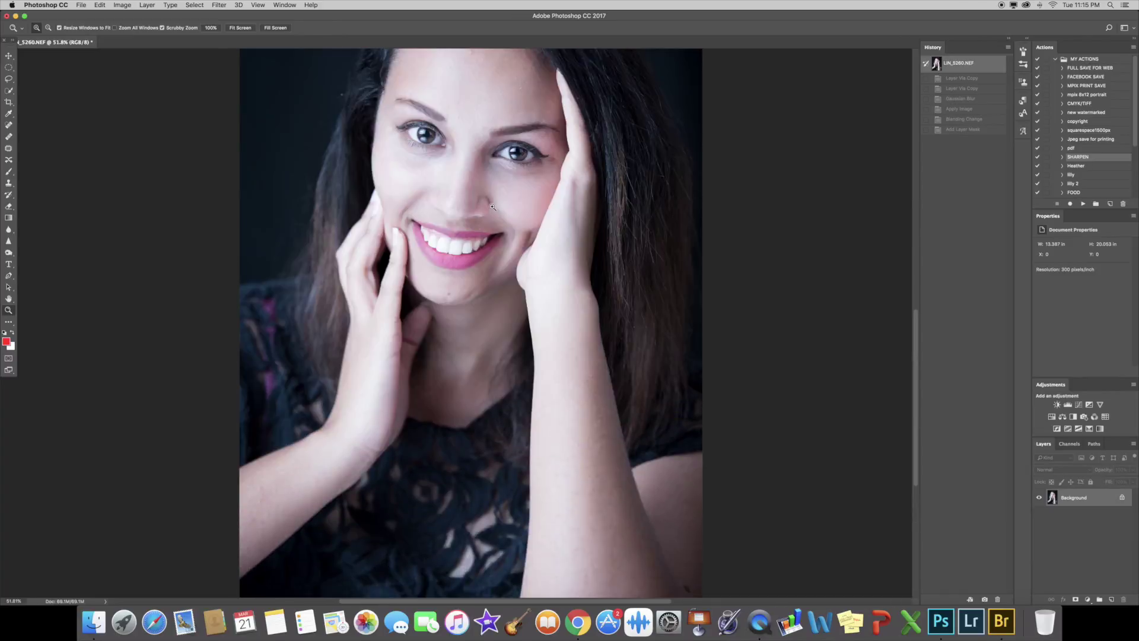
scroll(492, 206, "up", 6)
scroll(492, 206, "down", 3)
scroll(492, 207, "down", 3)
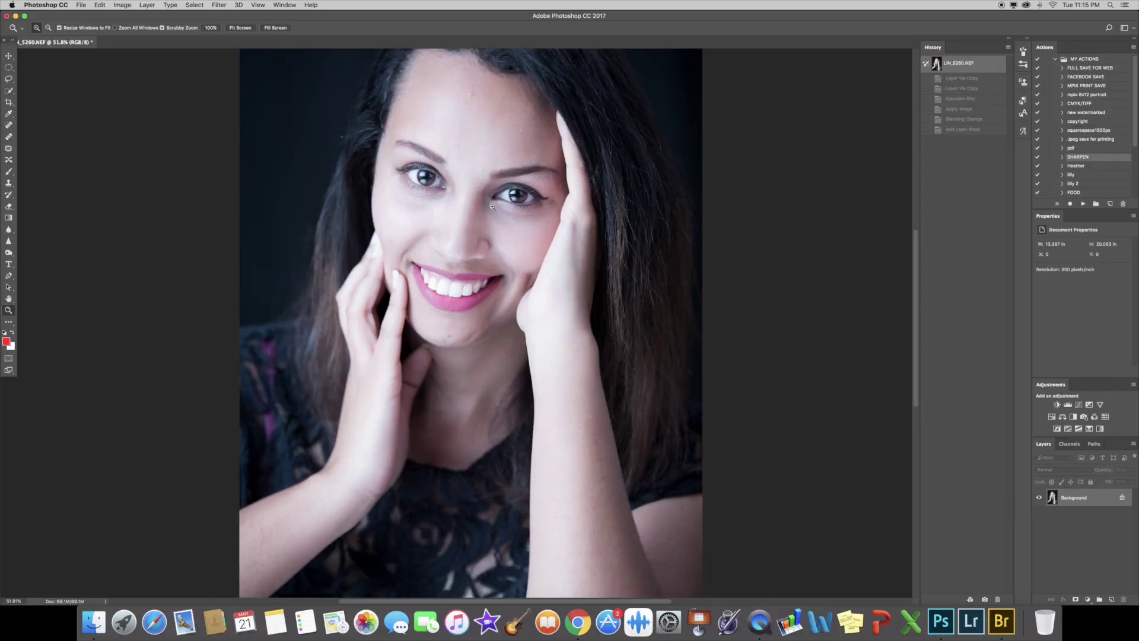
scroll(493, 206, "up", 2)
scroll(493, 206, "down", 1)
scroll(492, 206, "down", 8)
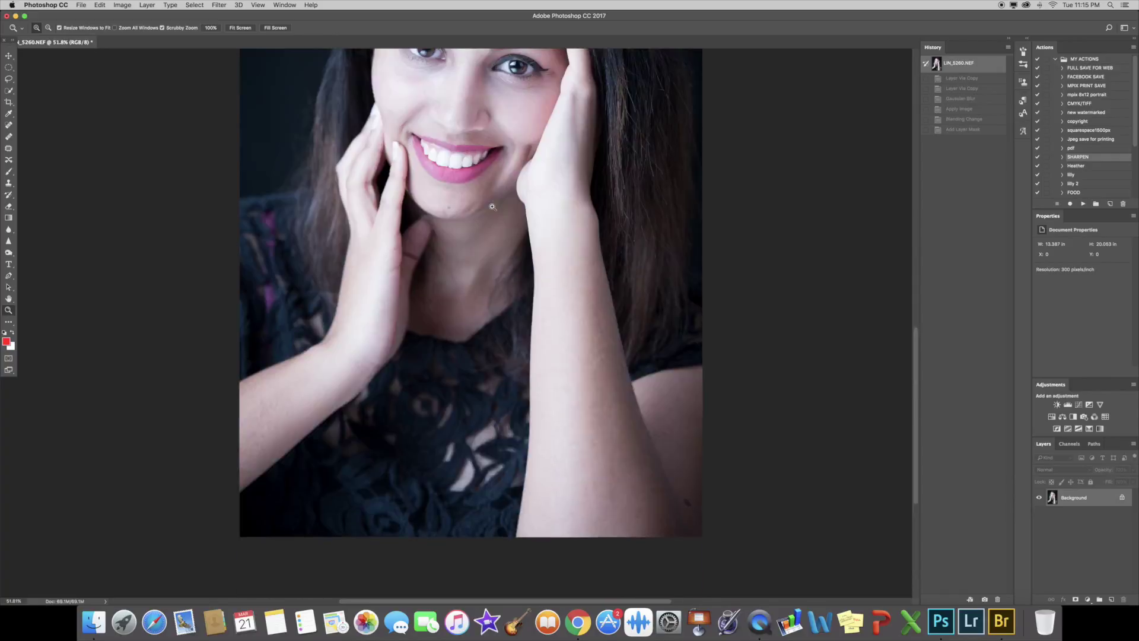
scroll(493, 206, "up", 10)
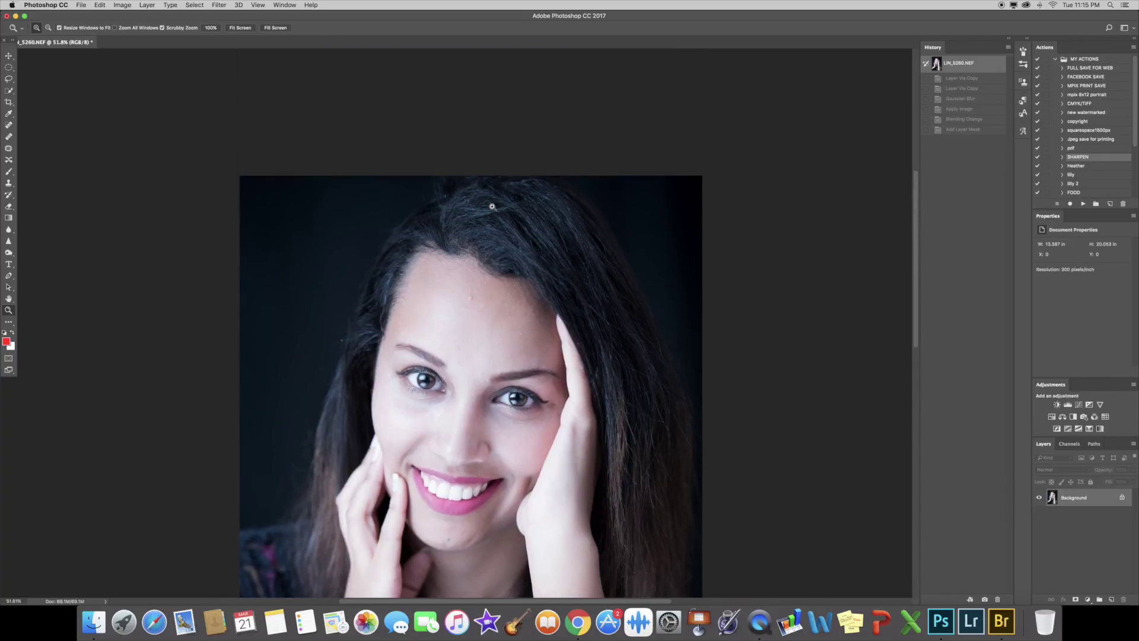
scroll(492, 207, "down", 2)
scroll(493, 207, "down", 8)
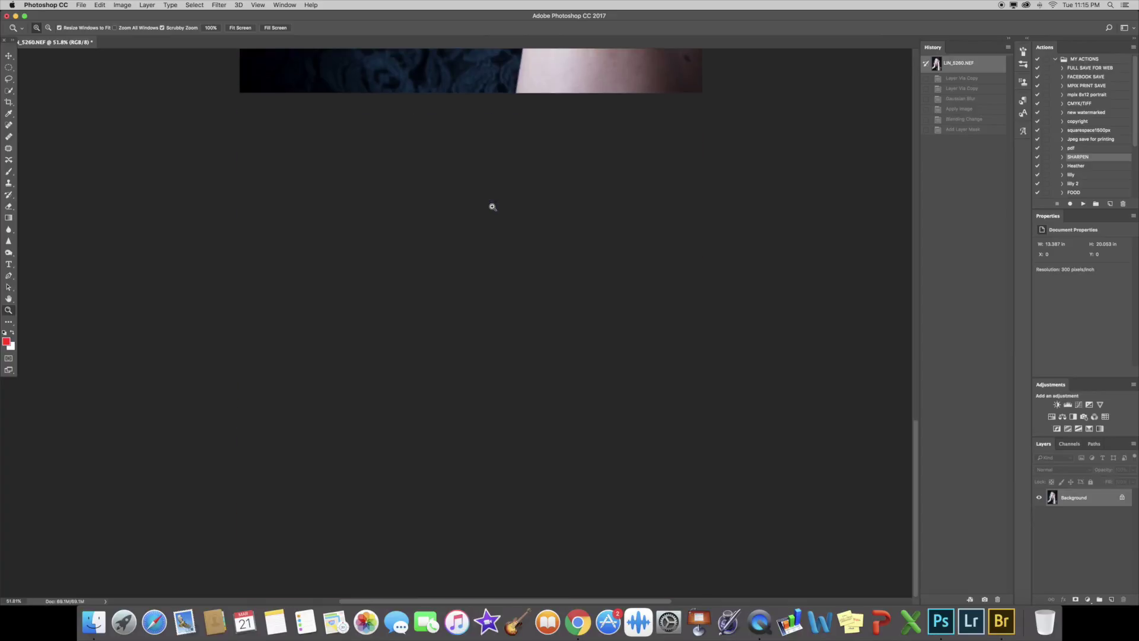
scroll(492, 206, "up", 12)
scroll(493, 206, "down", 4)
scroll(493, 206, "down", 8)
scroll(492, 206, "up", 10)
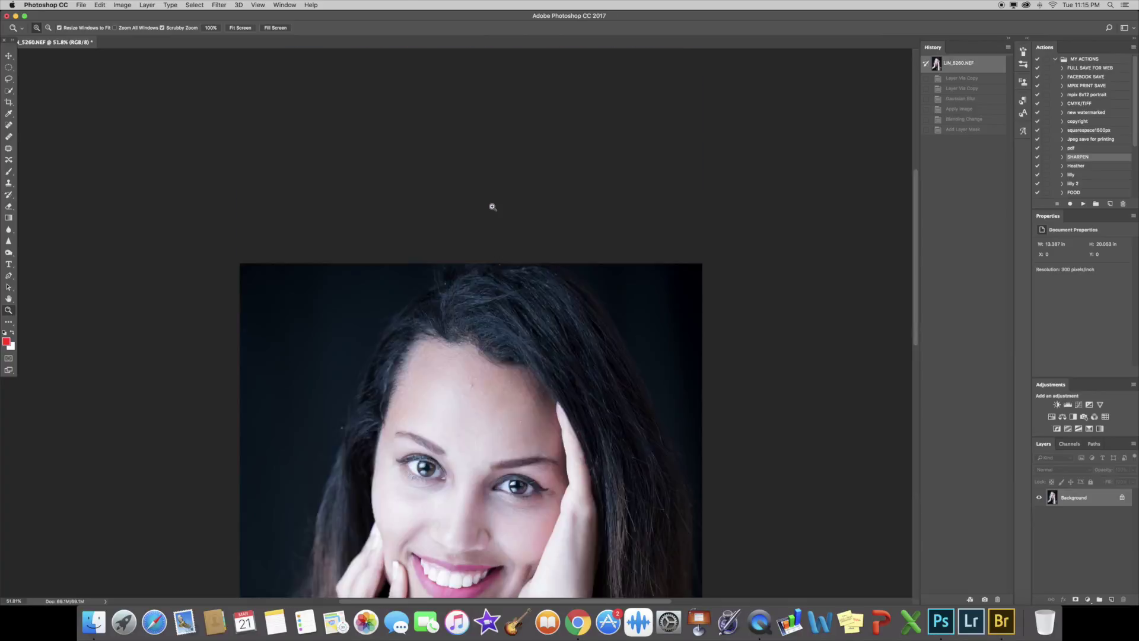
scroll(492, 207, "down", 2)
scroll(492, 206, "down", 5)
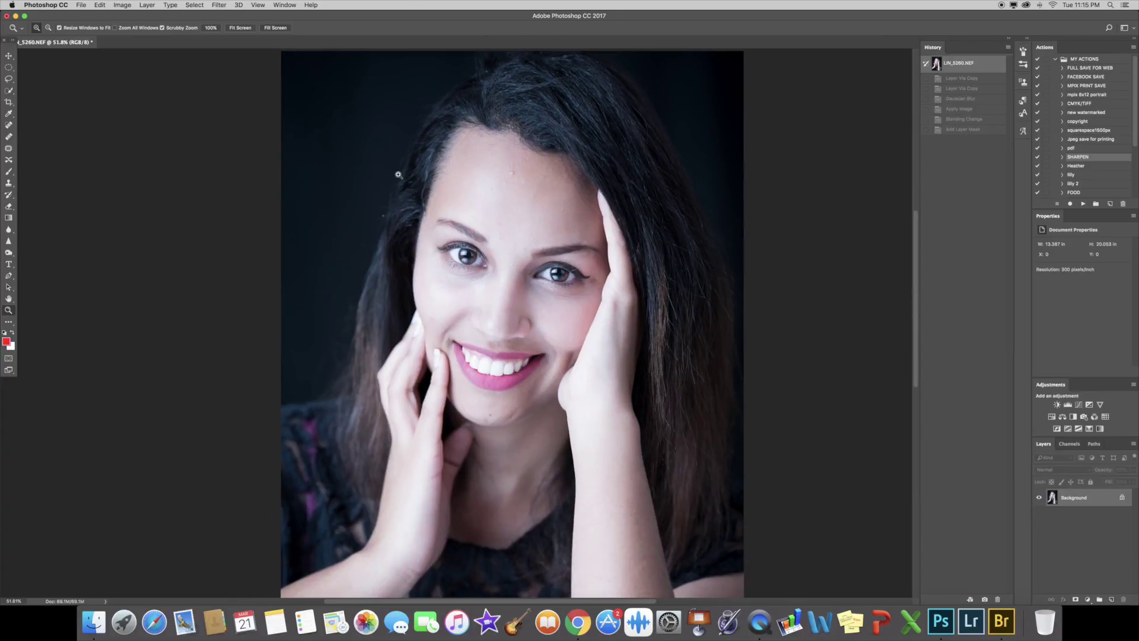
Turn Zoom with Scroll Wheel back on in the Tools preferences and reactivate the Zoom tool
left_click(46, 6)
left_click(46, 32)
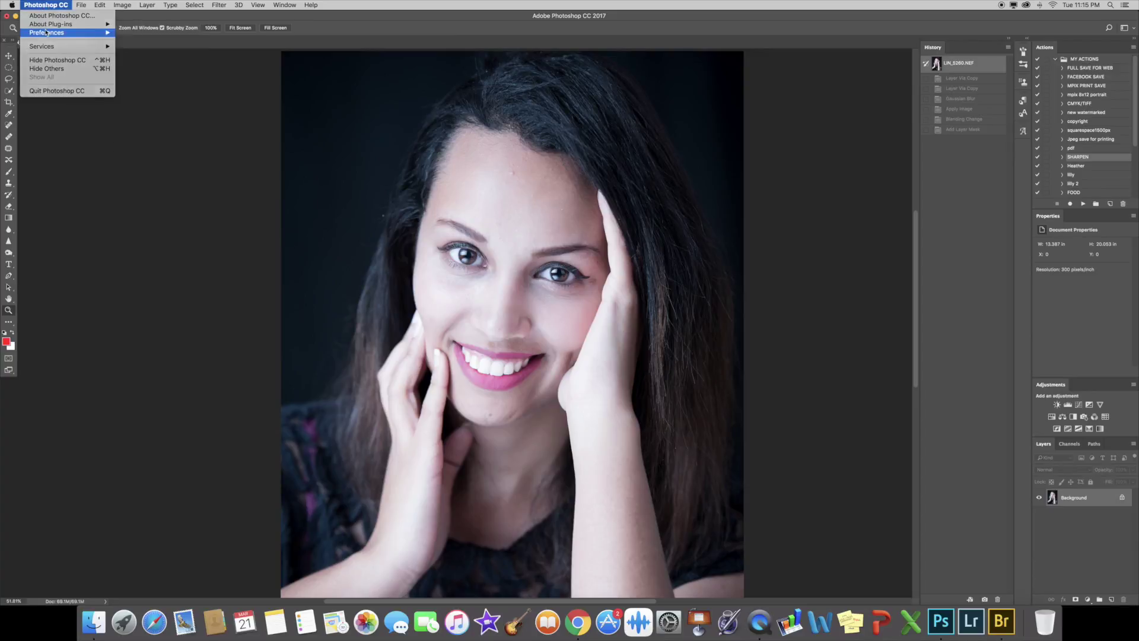
left_click(44, 7)
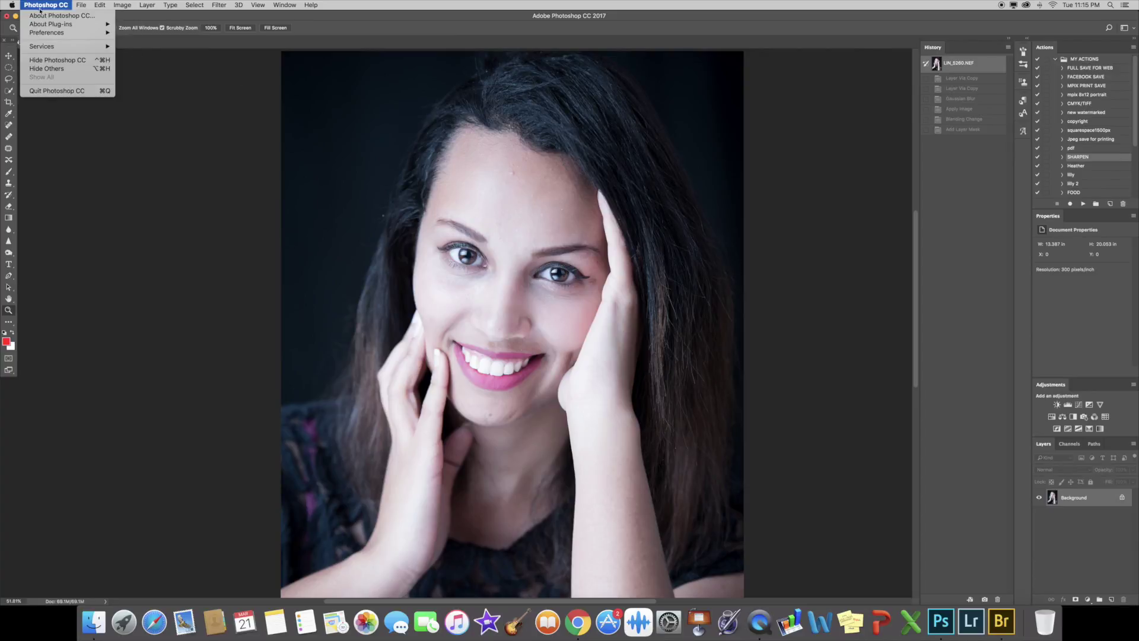
mouse_move(46, 33)
left_click(136, 63)
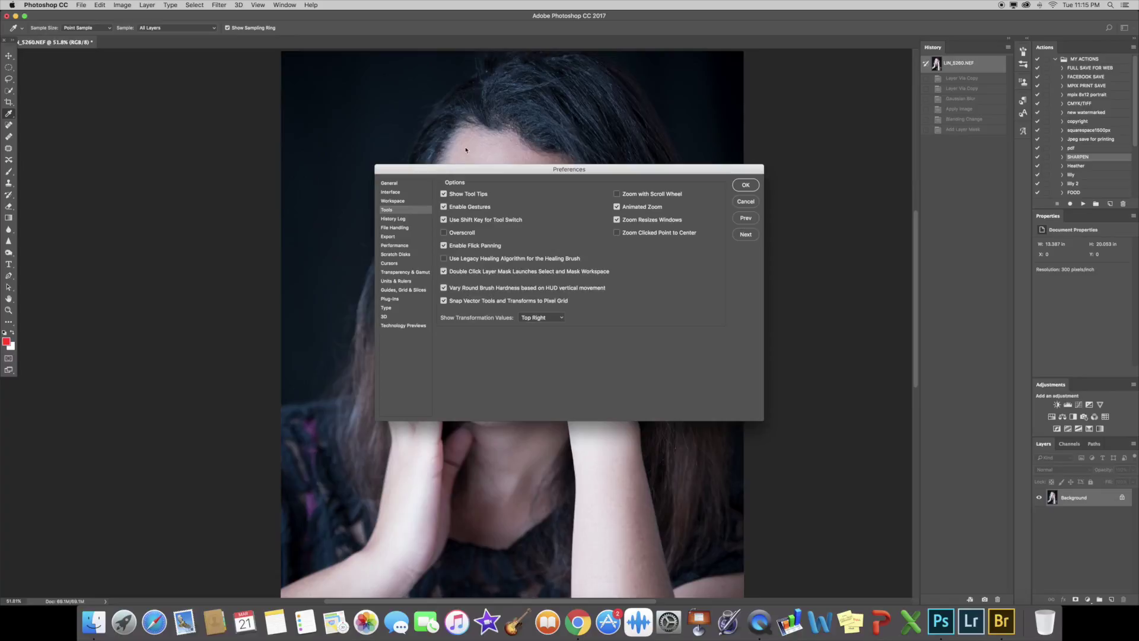
left_click(617, 195)
left_click(745, 185)
key("z")
Zoom repeatedly in and out around the face to check that scrolling changes the magnification
scroll(476, 262, "up", 5)
scroll(476, 262, "down", 5)
scroll(476, 262, "up", 5)
scroll(476, 263, "down", 5)
scroll(476, 262, "up", 5)
scroll(476, 262, "down", 6)
scroll(476, 262, "up", 1)
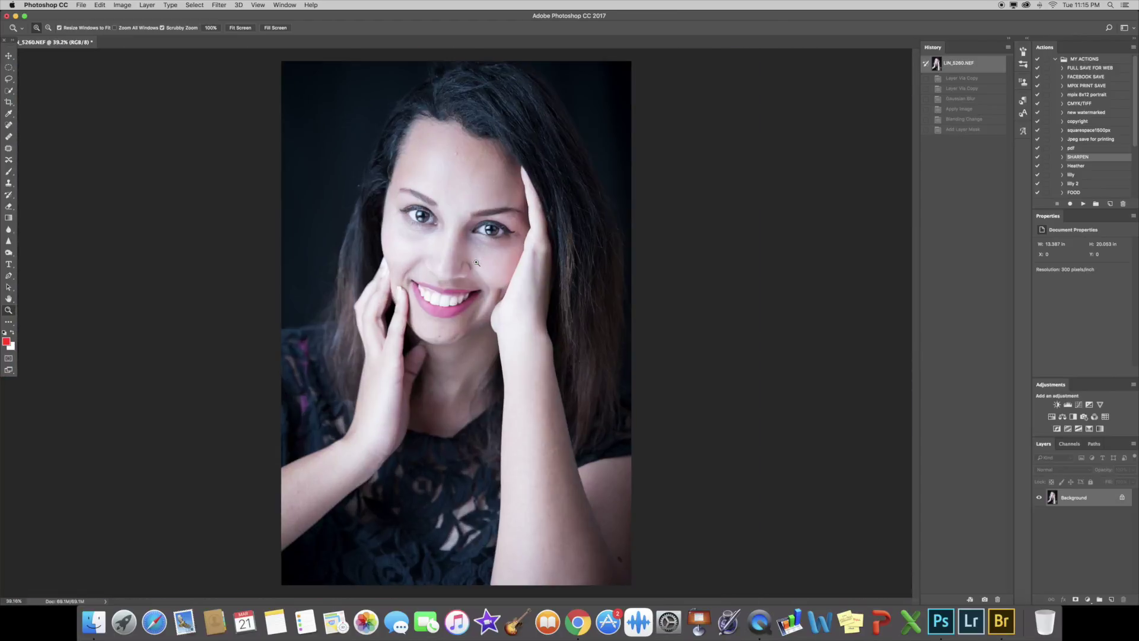
scroll(476, 262, "up", 2)
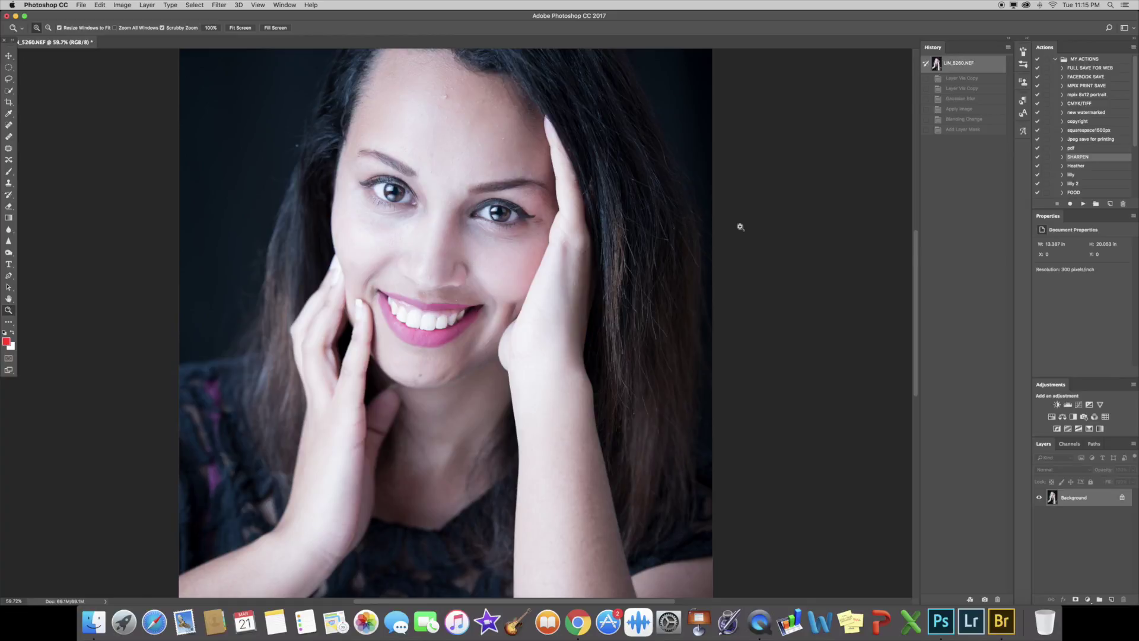